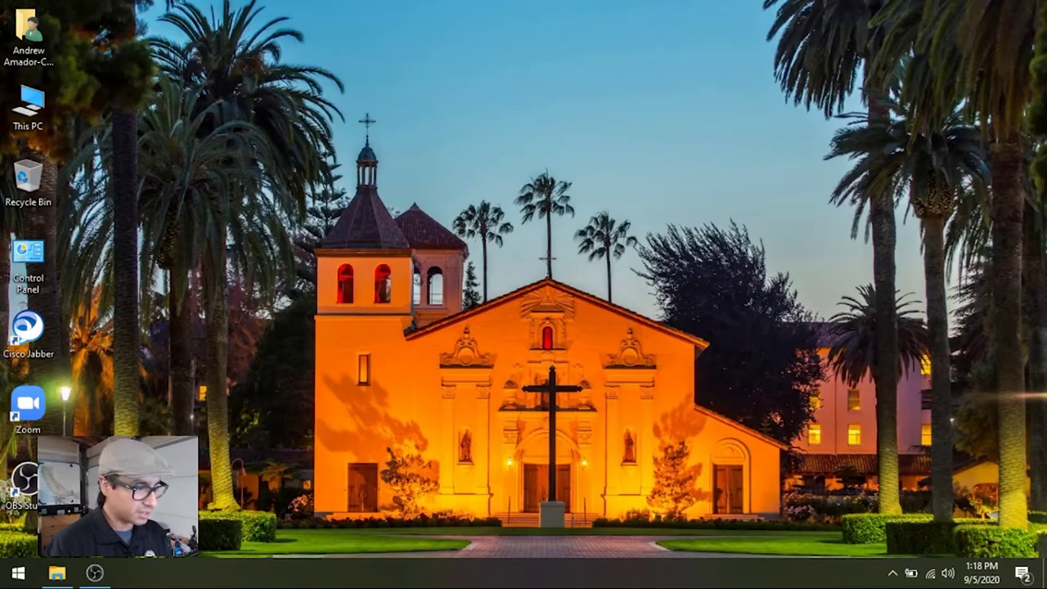
# - Open Task Manager from the taskbar in its detailed view on the Startup list
pyautogui.rightClick(396, 578)
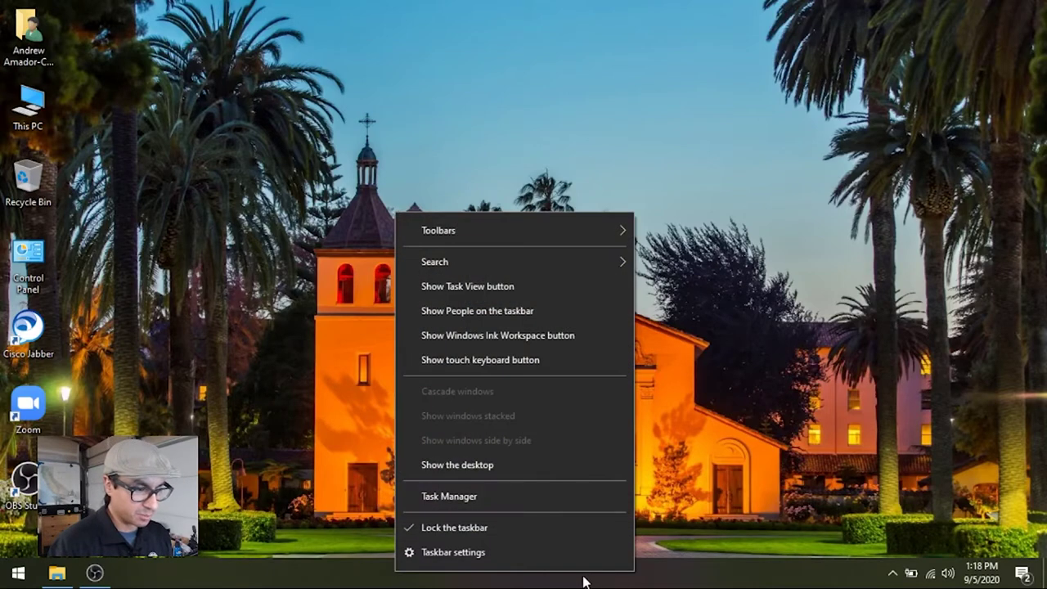
pyautogui.click(440, 496)
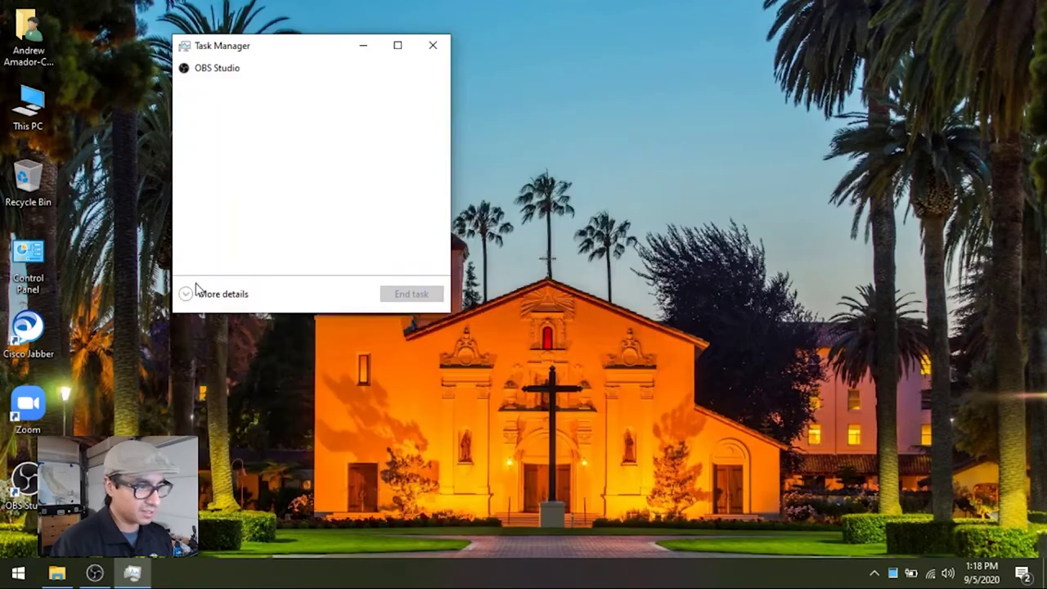
pyautogui.click(214, 295)
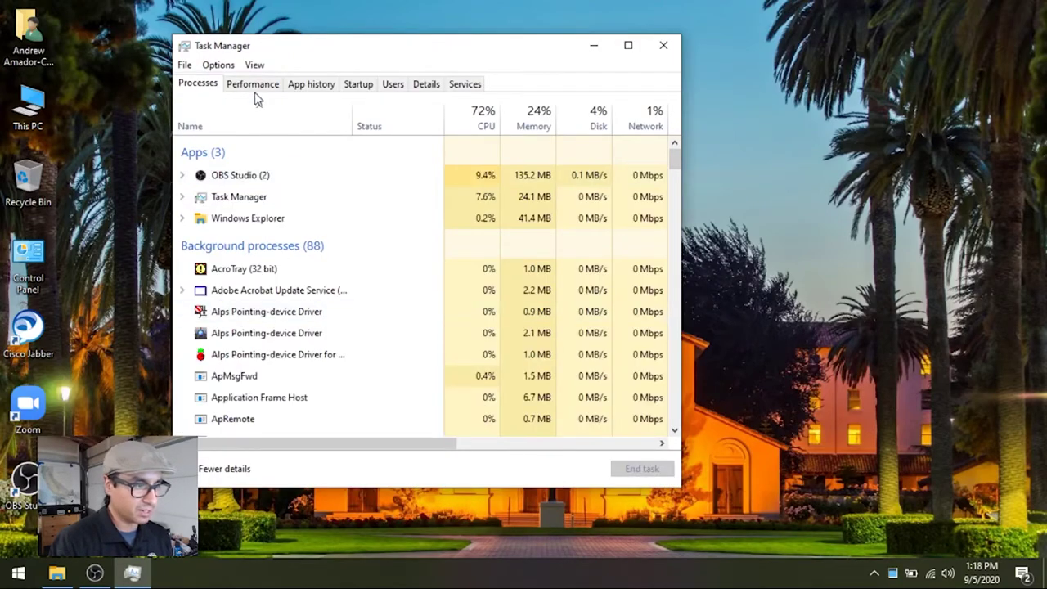
pyautogui.click(358, 85)
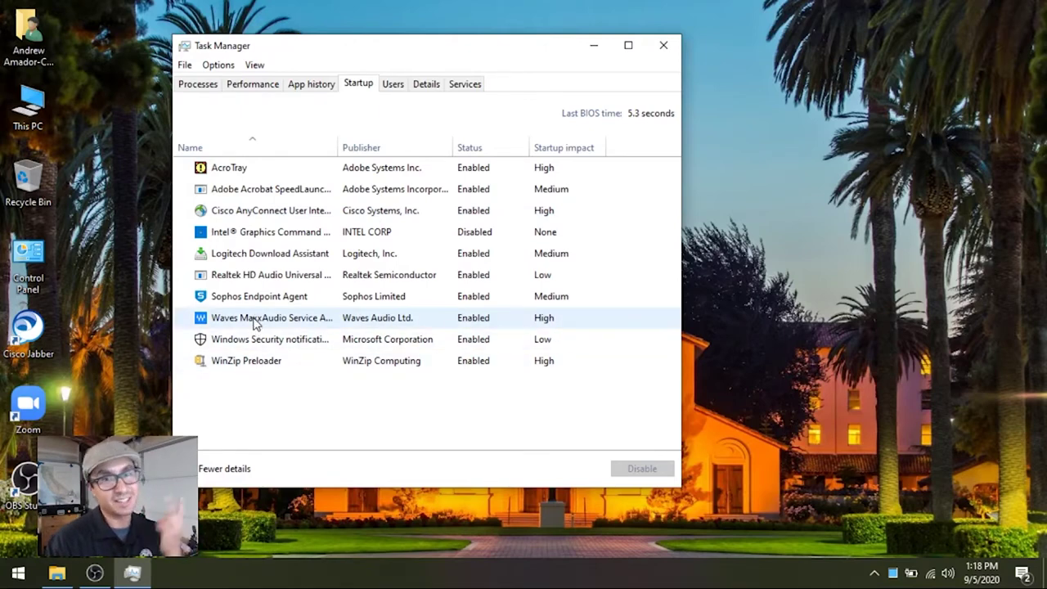
# - Disable Cisco AnyConnect at startup, re-enable it, and minimize Task Manager
pyautogui.click(276, 259)
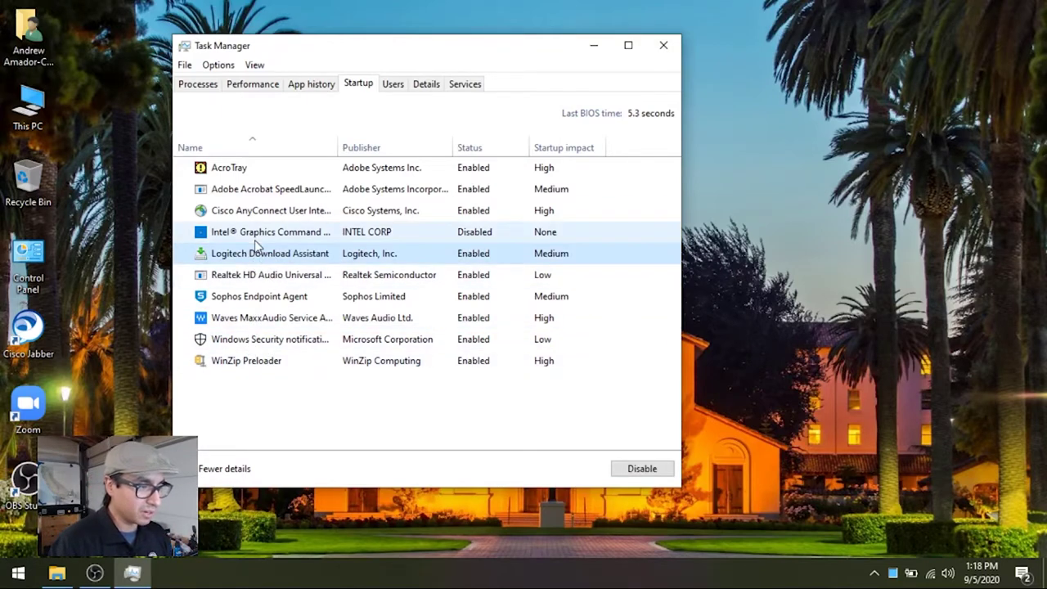
pyautogui.rightClick(258, 209)
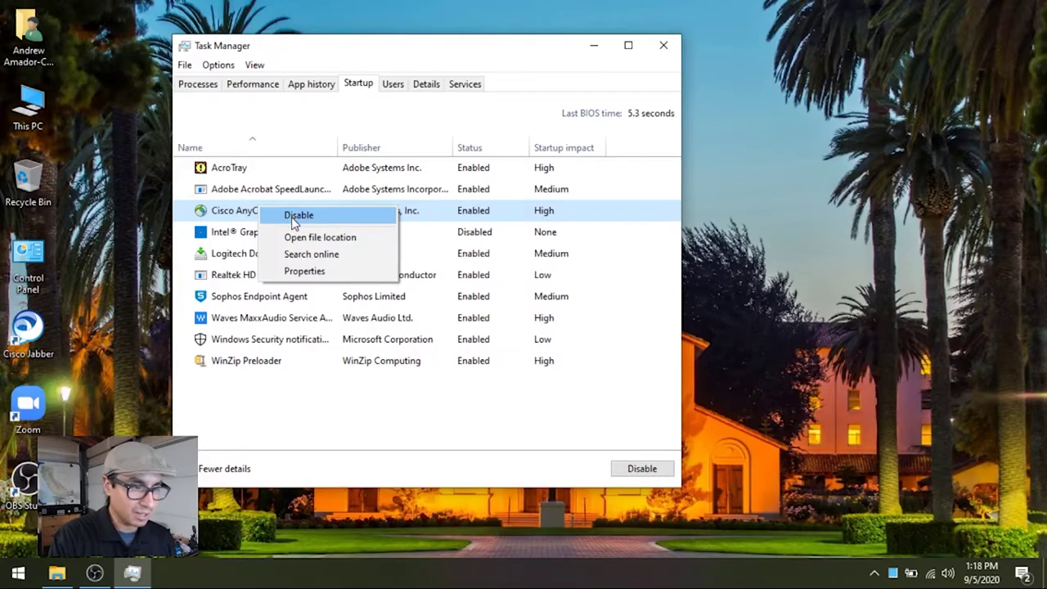
pyautogui.click(296, 216)
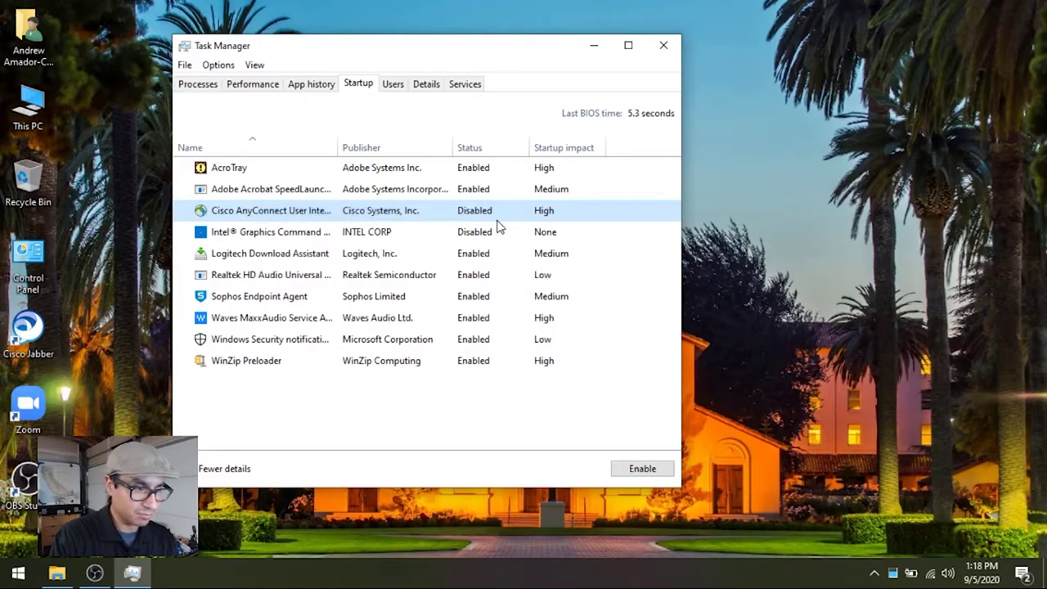
pyautogui.rightClick(301, 217)
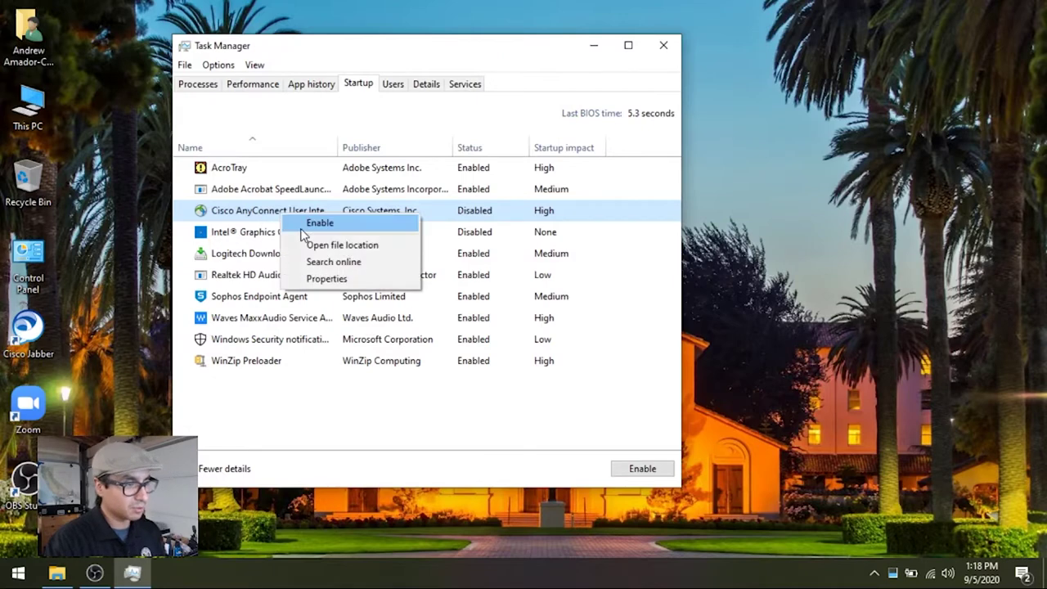
pyautogui.click(302, 228)
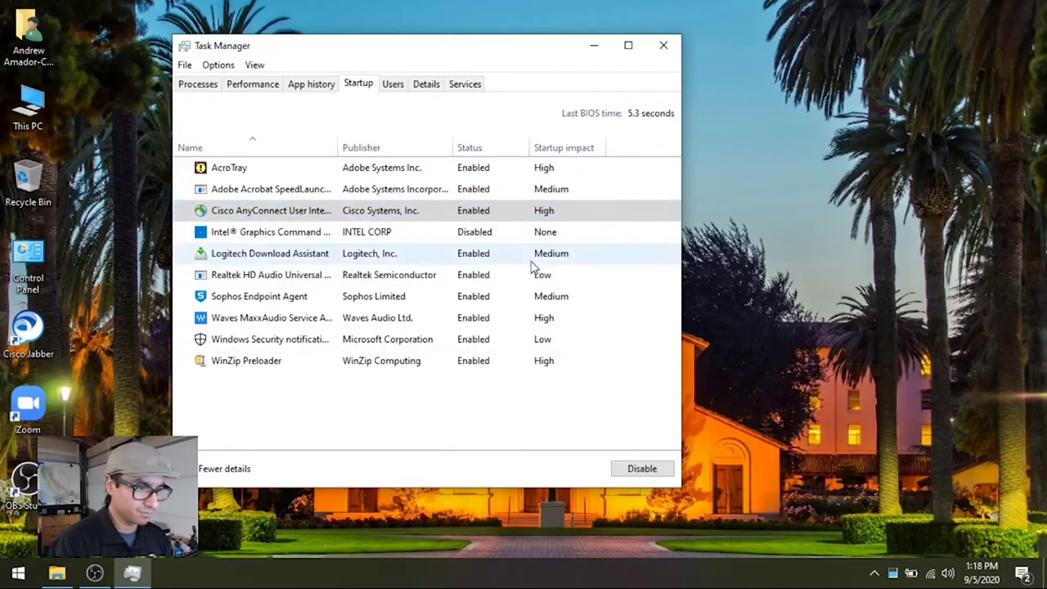
pyautogui.click(594, 46)
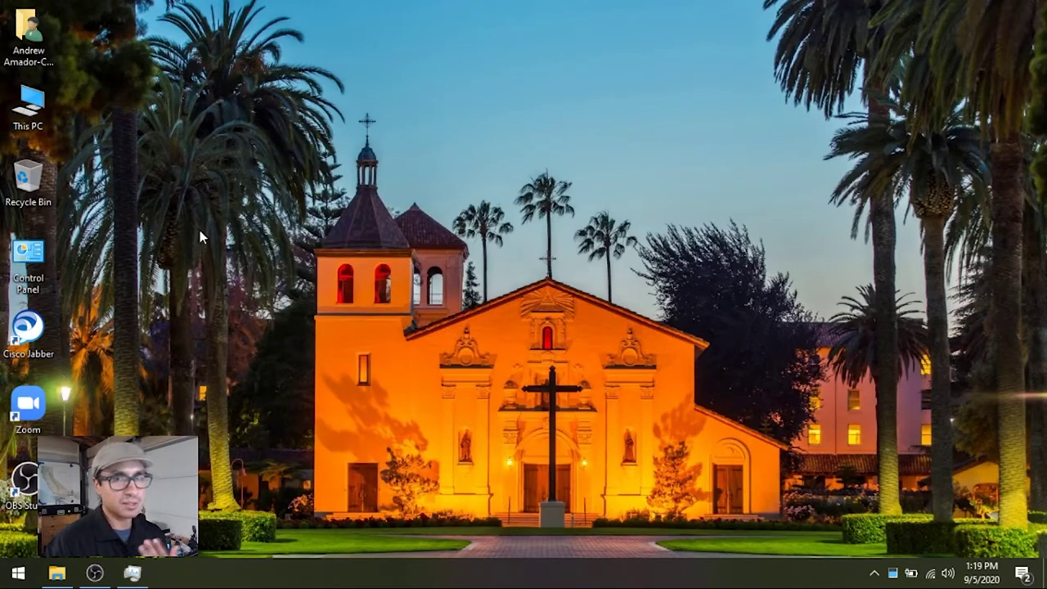
# - Open This PC from the desktop, then close that window
pyautogui.doubleClick(36, 110)
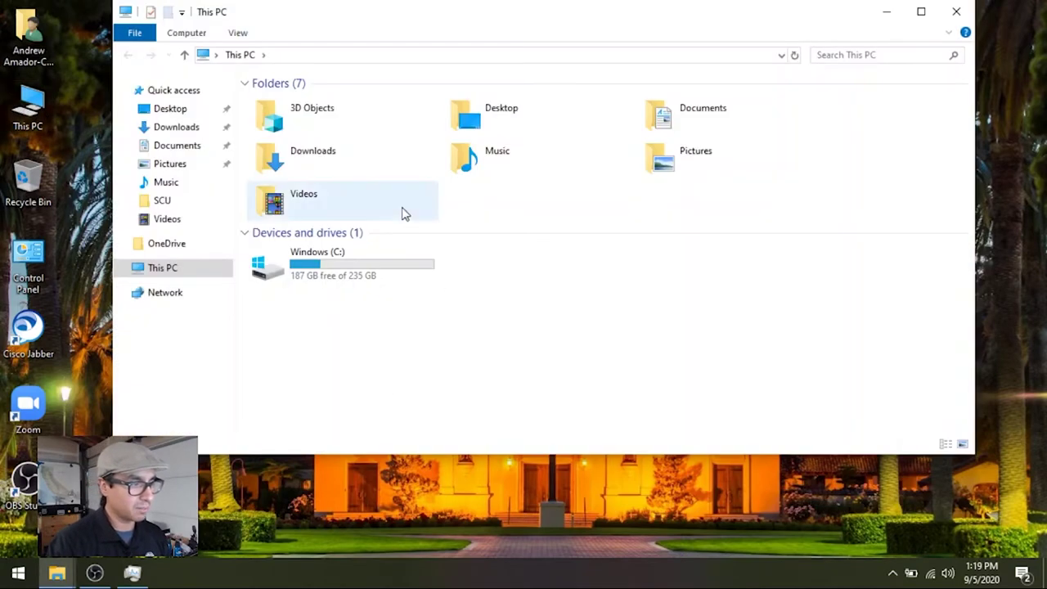
pyautogui.click(32, 104)
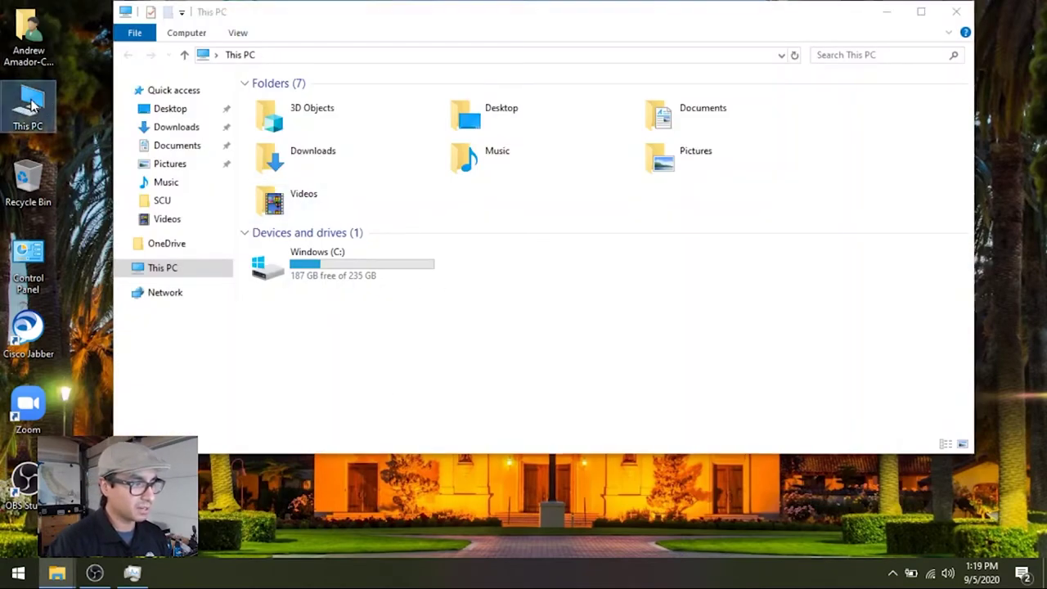
pyautogui.click(848, 328)
pyautogui.click(957, 11)
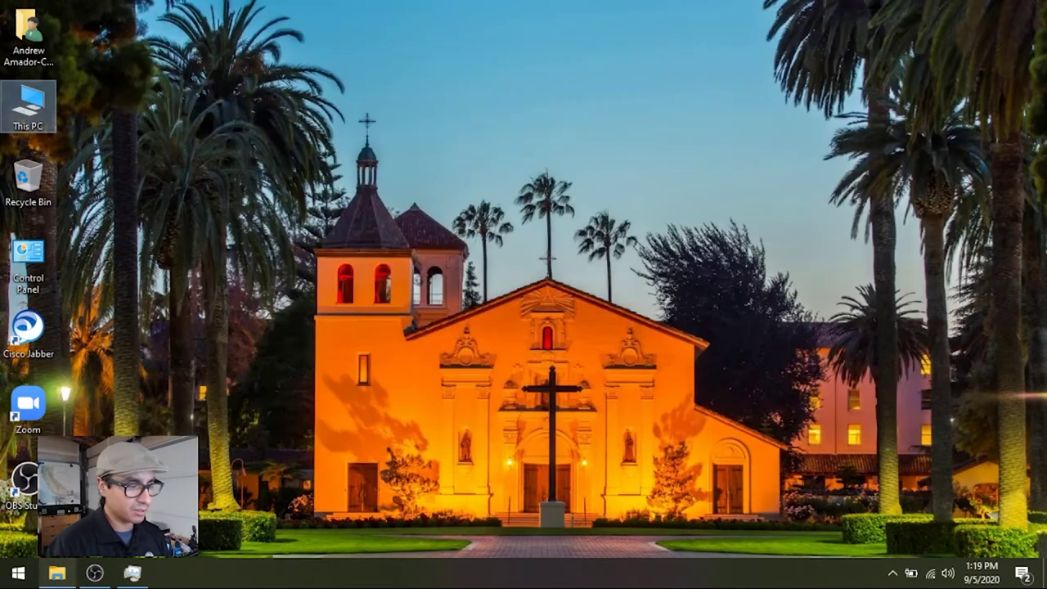
# - Reopen File Explorer at This PC and select Windows (C:), showing 187 GB free of 235 GB
pyautogui.click(57, 575)
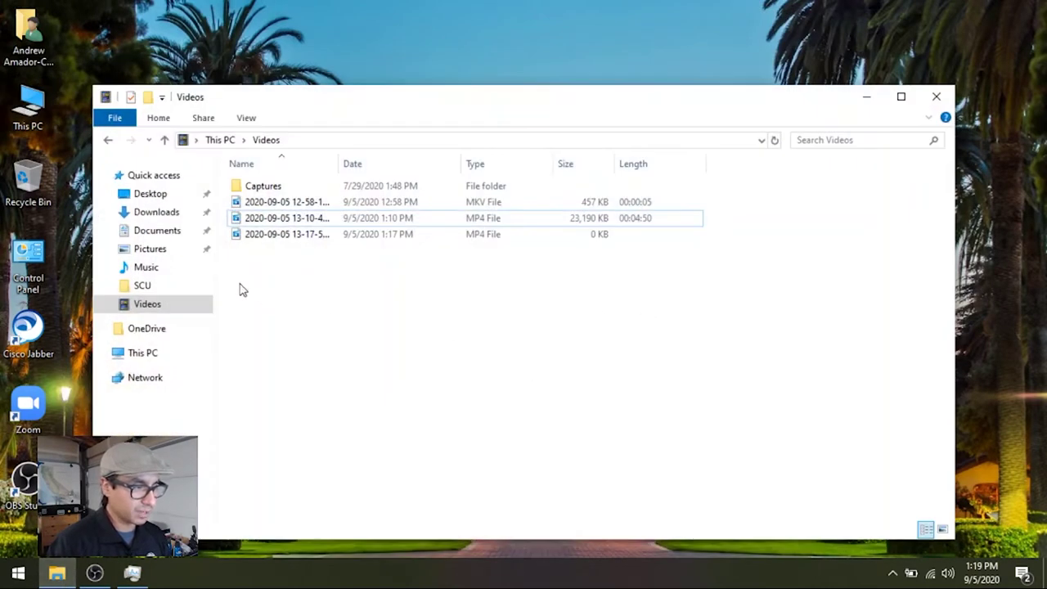
pyautogui.click(135, 363)
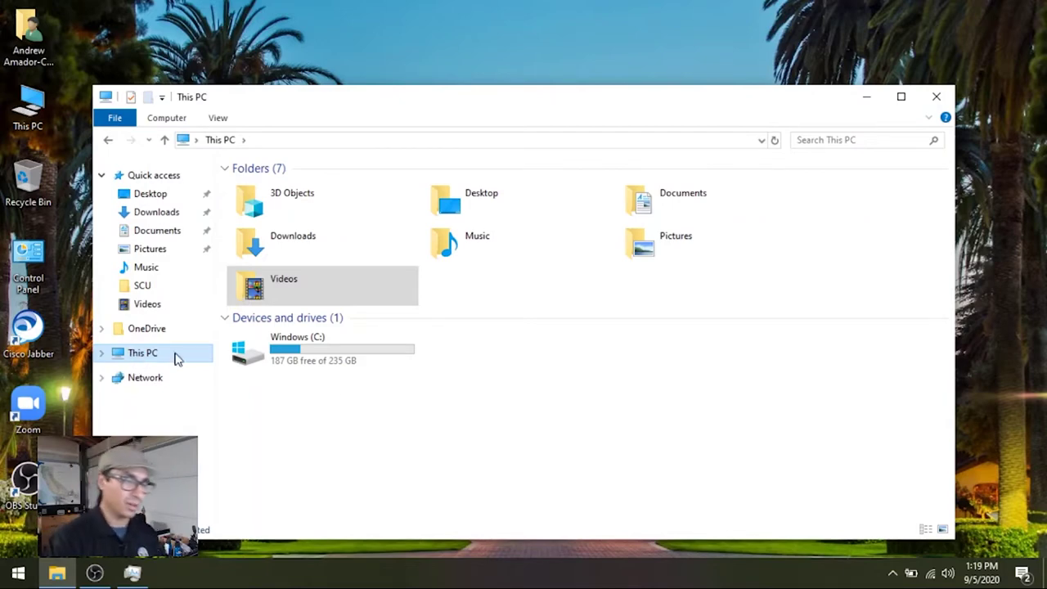
pyautogui.click(300, 350)
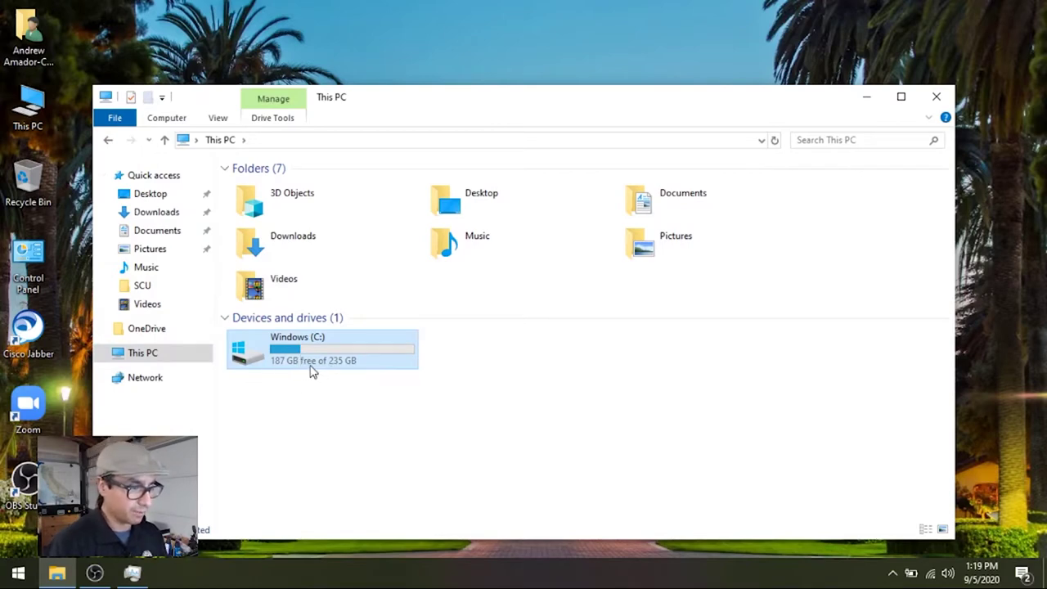
pyautogui.moveTo(309, 366)
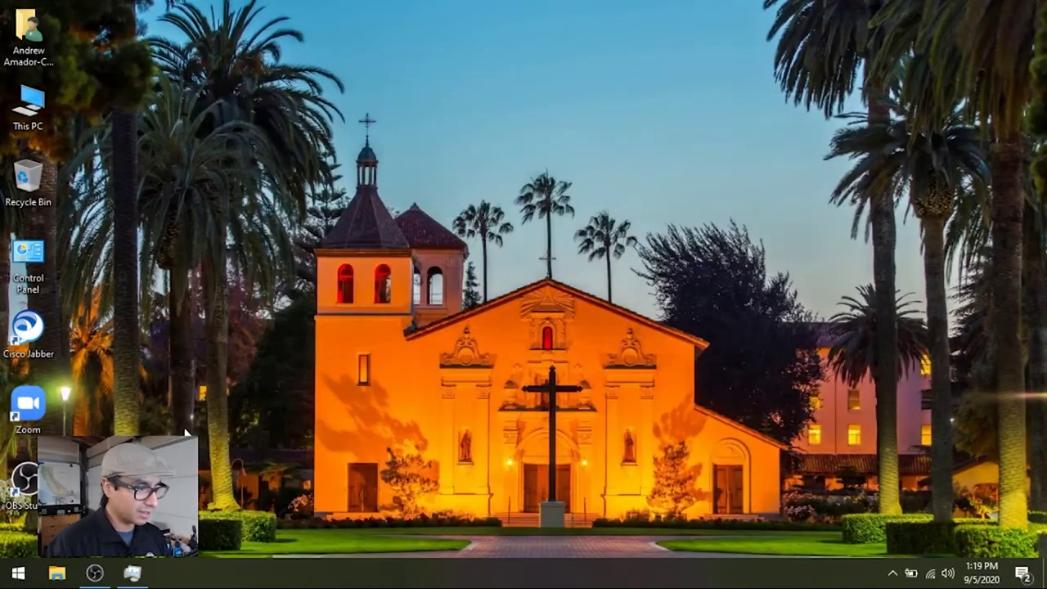
pyautogui.click(33, 576)
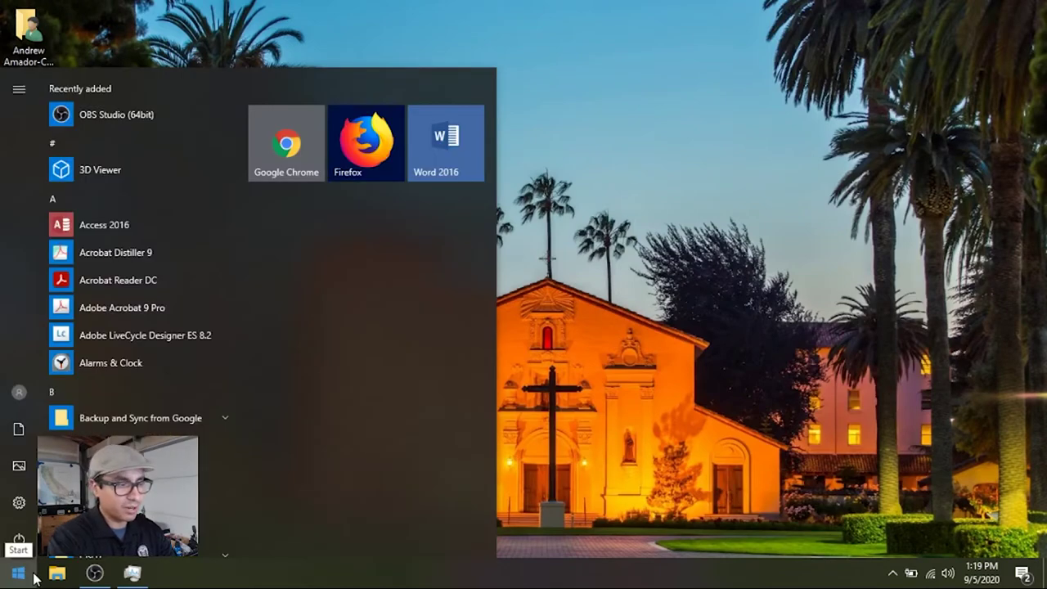
pyautogui.write('updates')
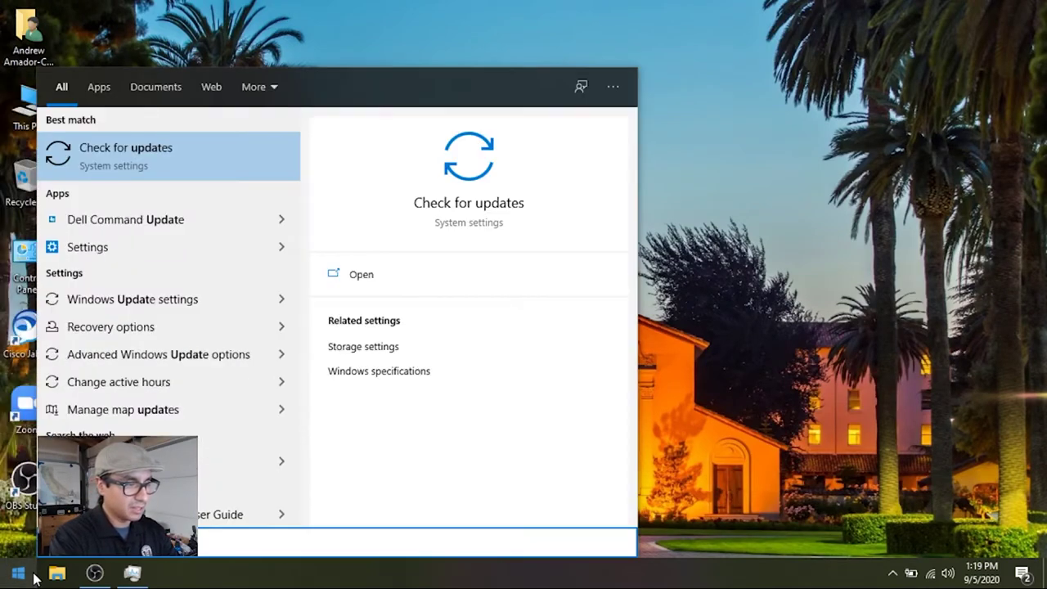
pyautogui.press('Return')
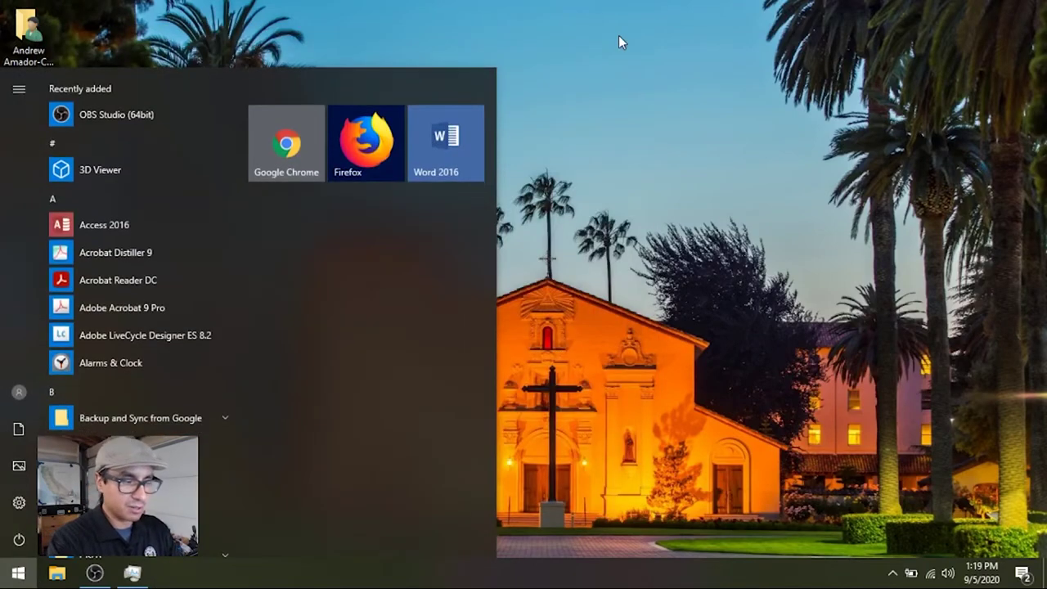
pyautogui.write('updates')
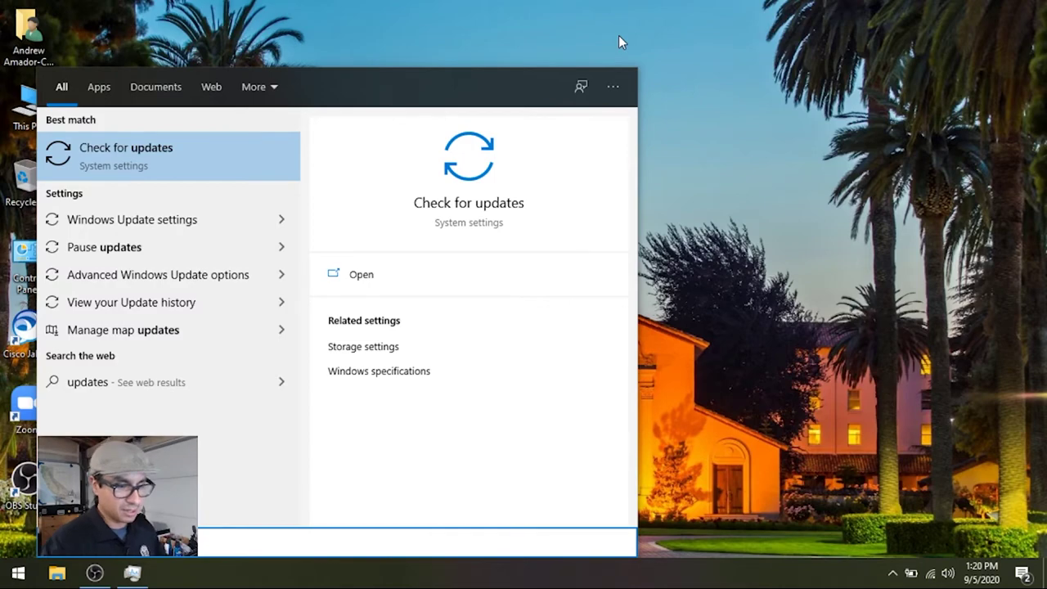
pyautogui.press('Return')
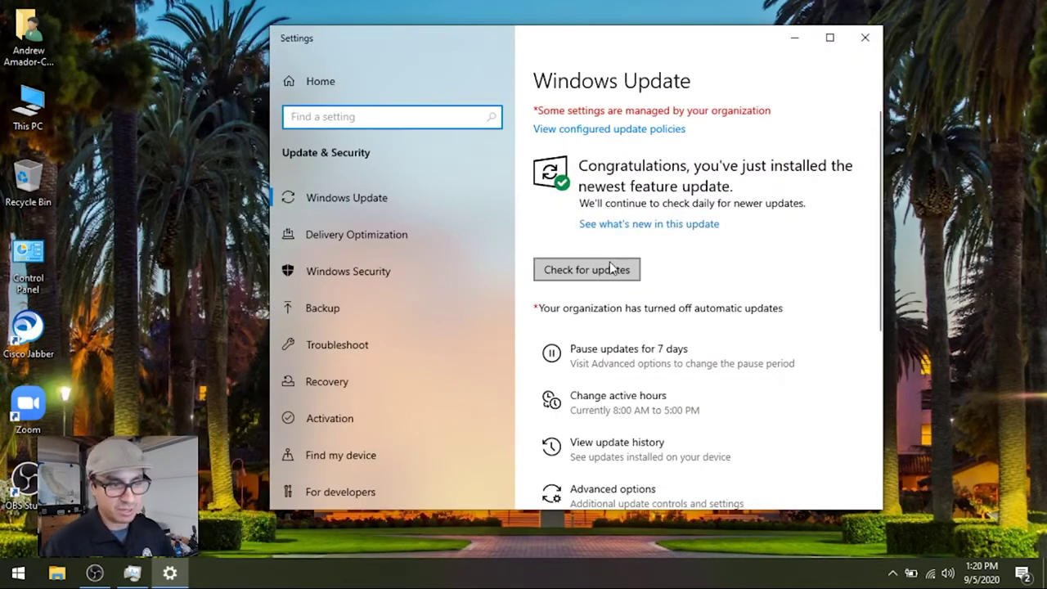
pyautogui.click(864, 38)
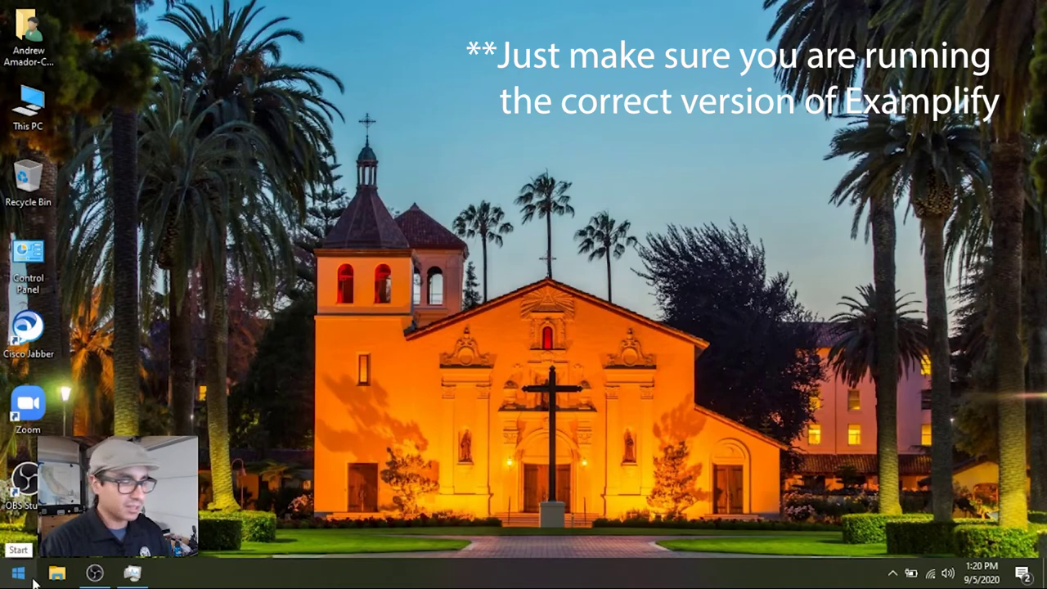
pyautogui.click(34, 578)
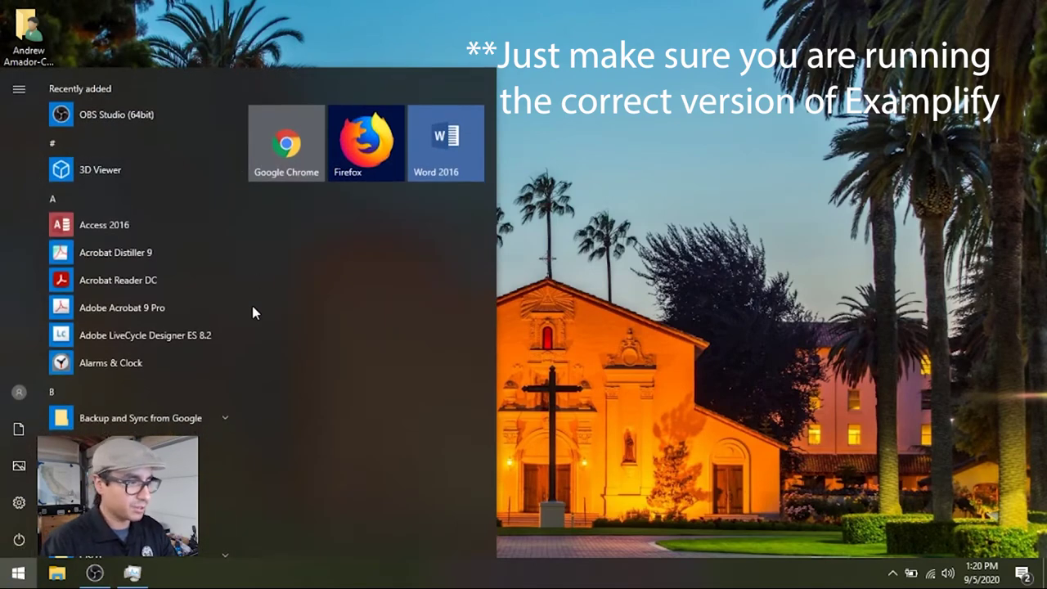
pyautogui.click(728, 279)
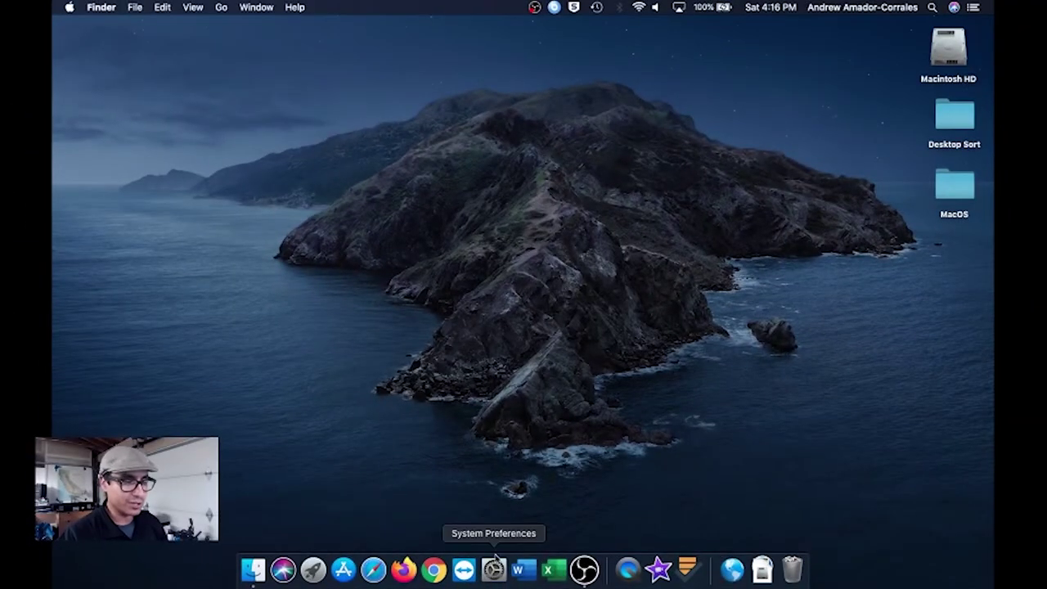
# - Open Users & Groups in System Preferences and unlock it with the admin password
pyautogui.click(494, 569)
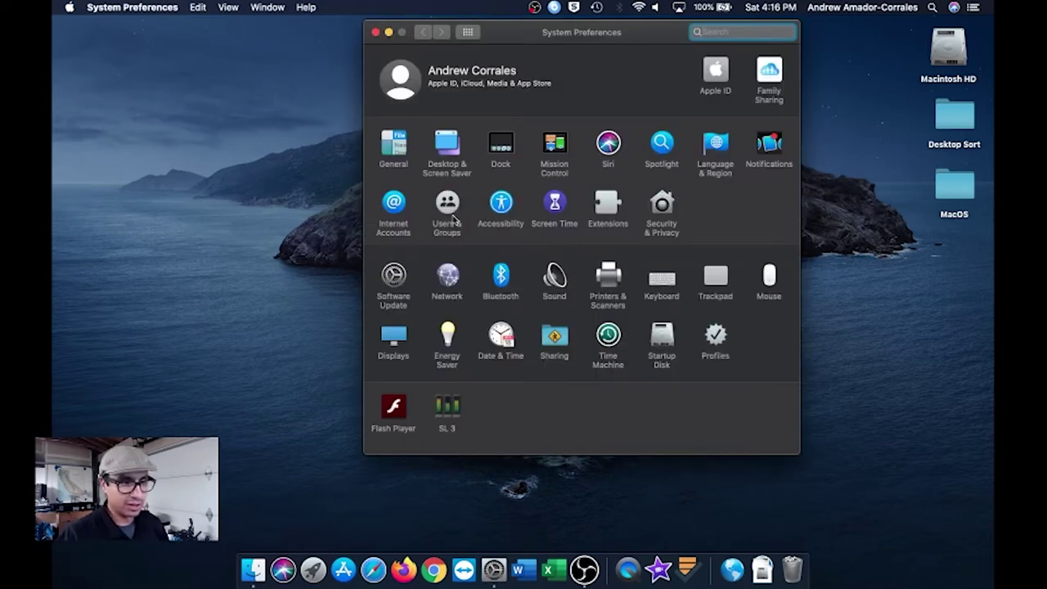
pyautogui.click(451, 216)
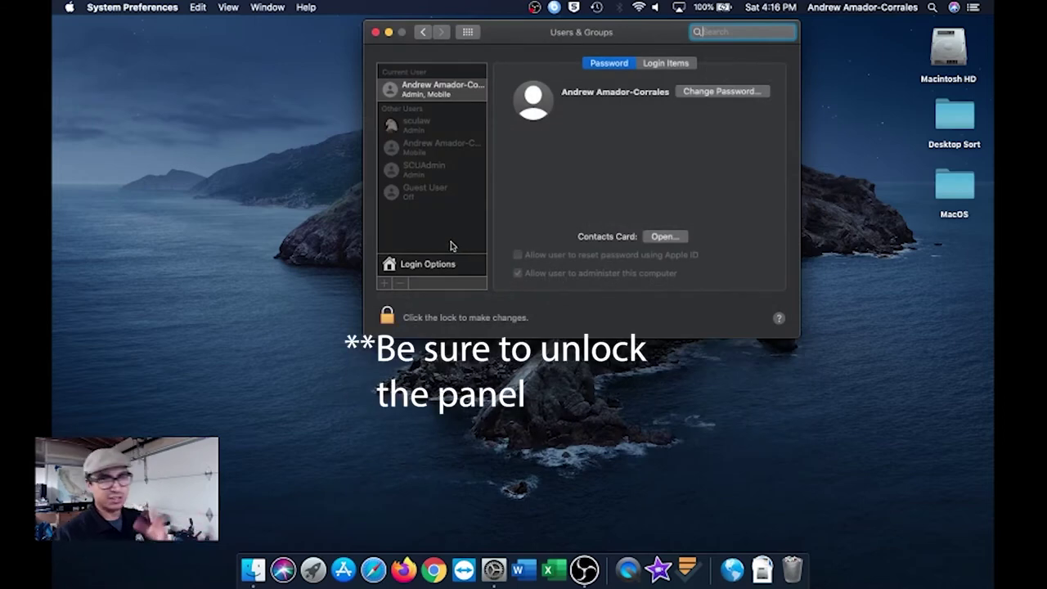
pyautogui.click(387, 318)
pyautogui.write('**********')
pyautogui.press('Return')
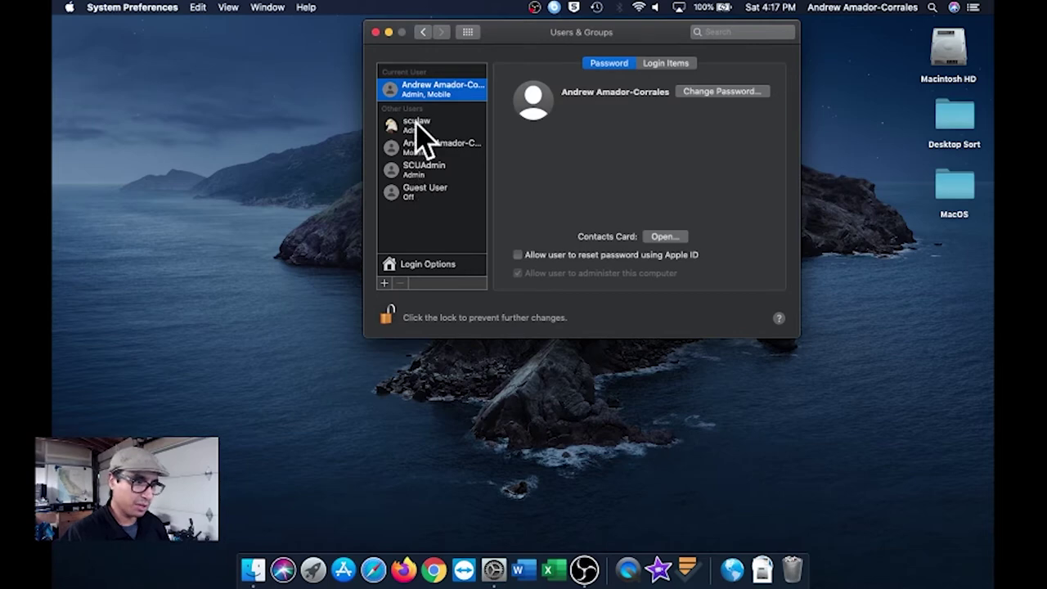
# - Deselect the '/' entry under Login Items, go back to Show All, and quit System Preferences
pyautogui.click(669, 67)
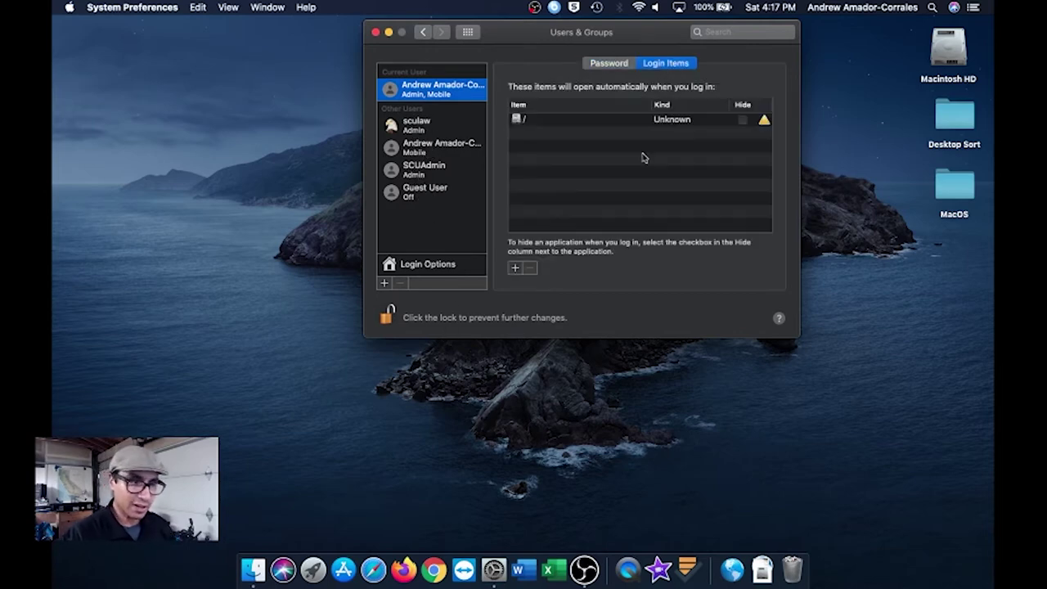
pyautogui.click(528, 139)
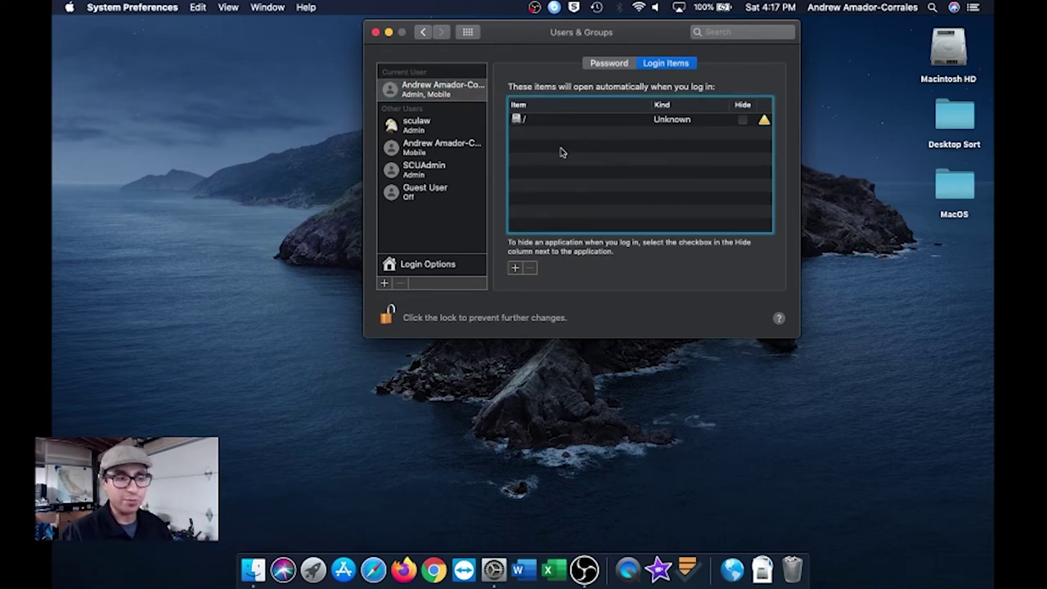
pyautogui.click(553, 123)
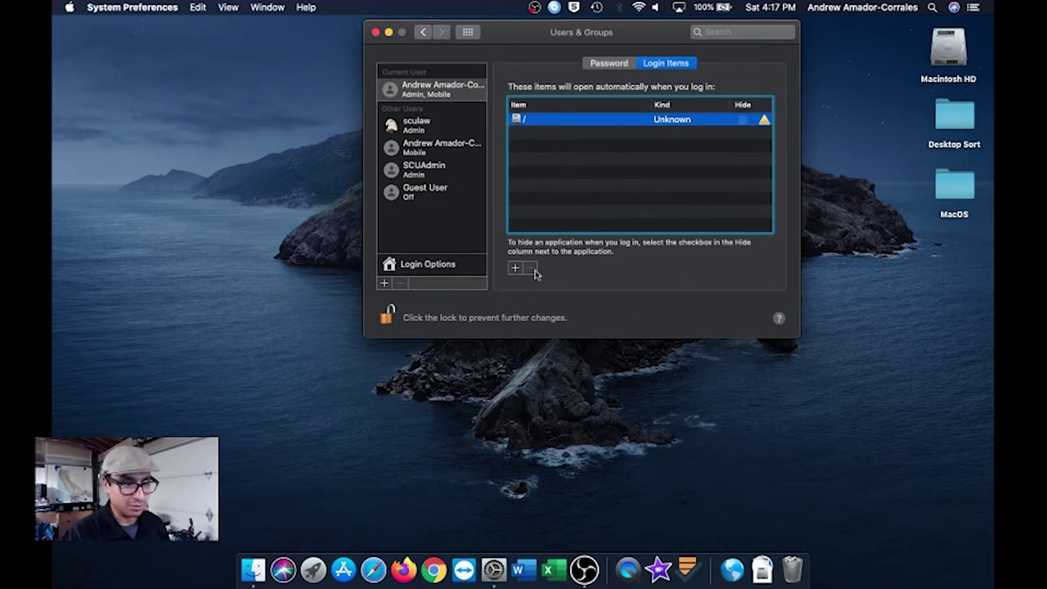
pyautogui.click(548, 188)
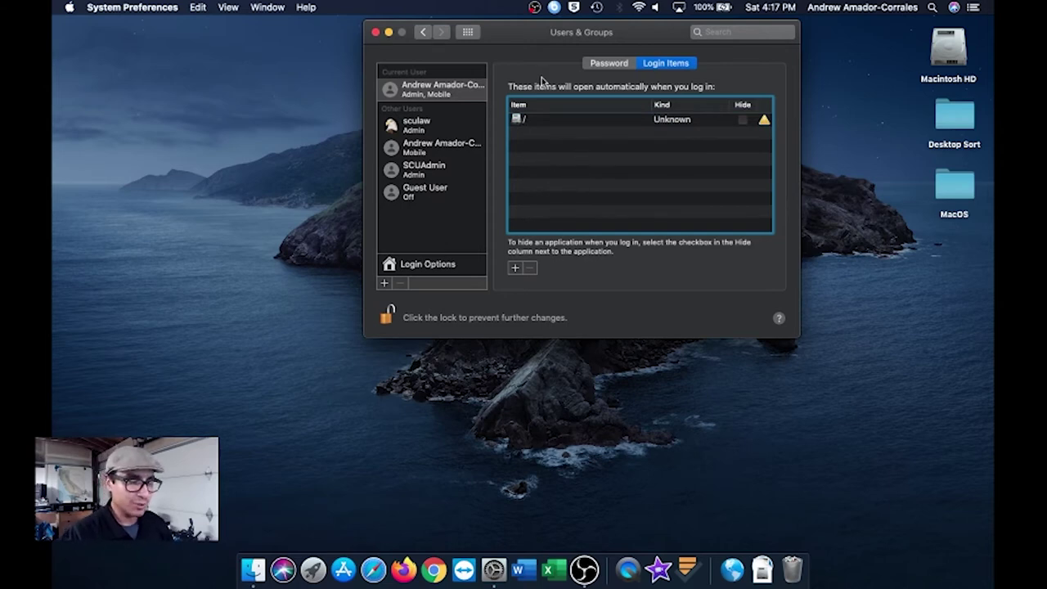
pyautogui.click(470, 33)
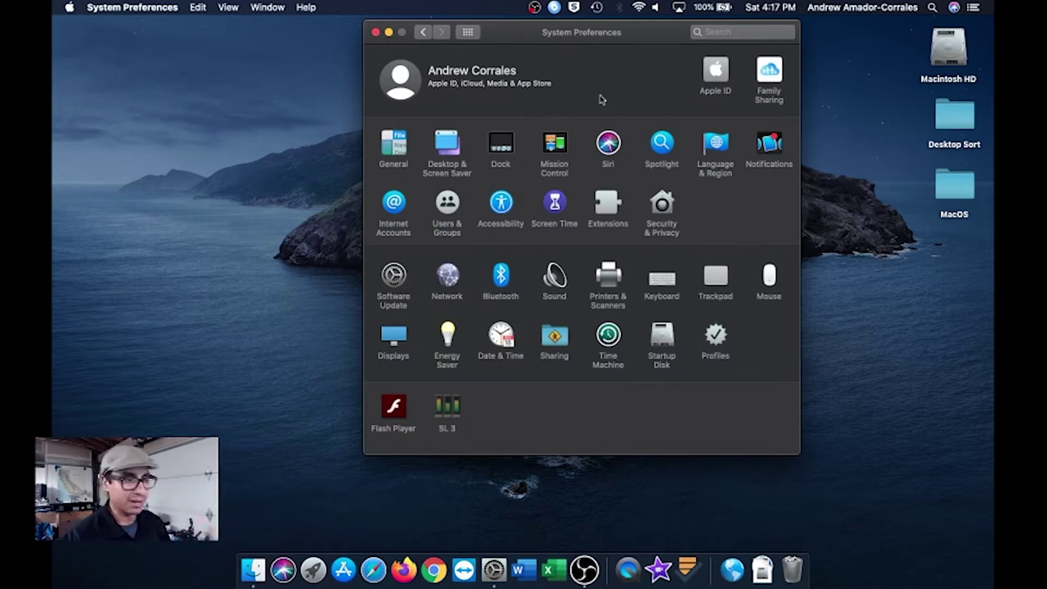
pyautogui.press('super+q')
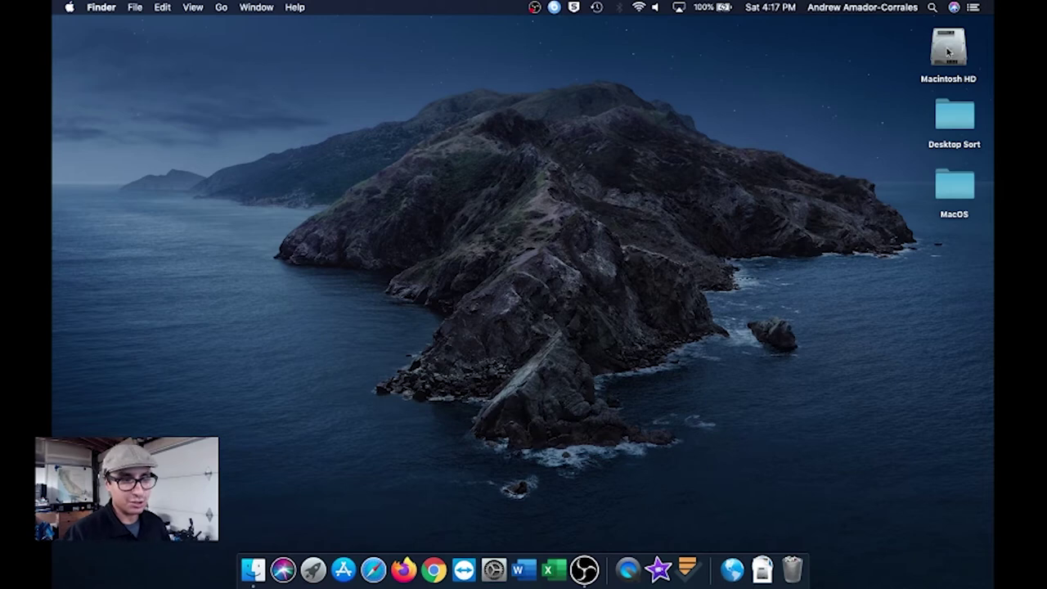
# - Get Info on Macintosh HD showing 26.75 GB available of 121.12 GB, then close its windows
pyautogui.rightClick(948, 52)
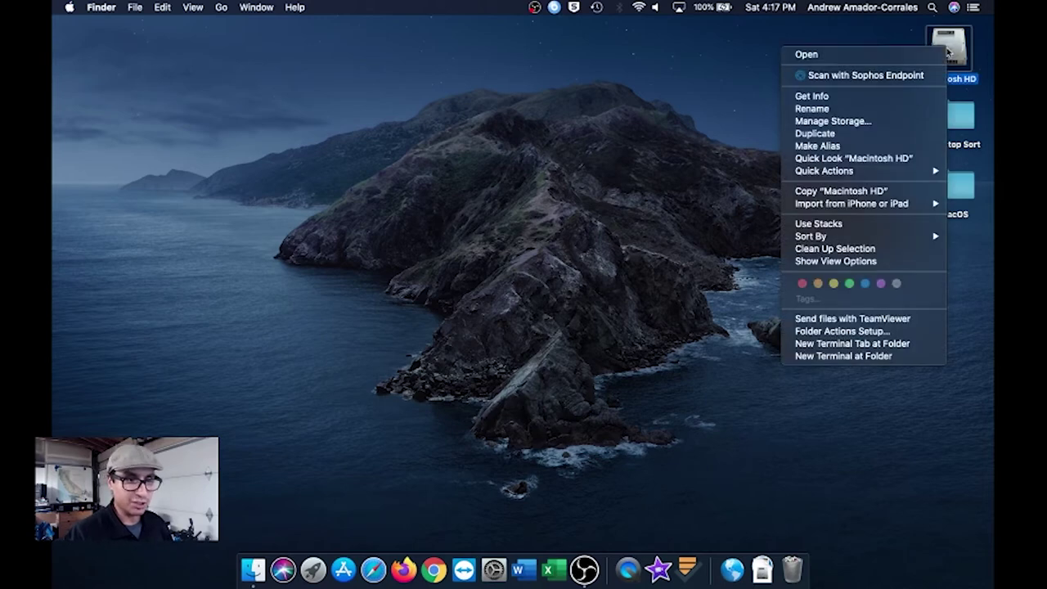
pyautogui.click(888, 96)
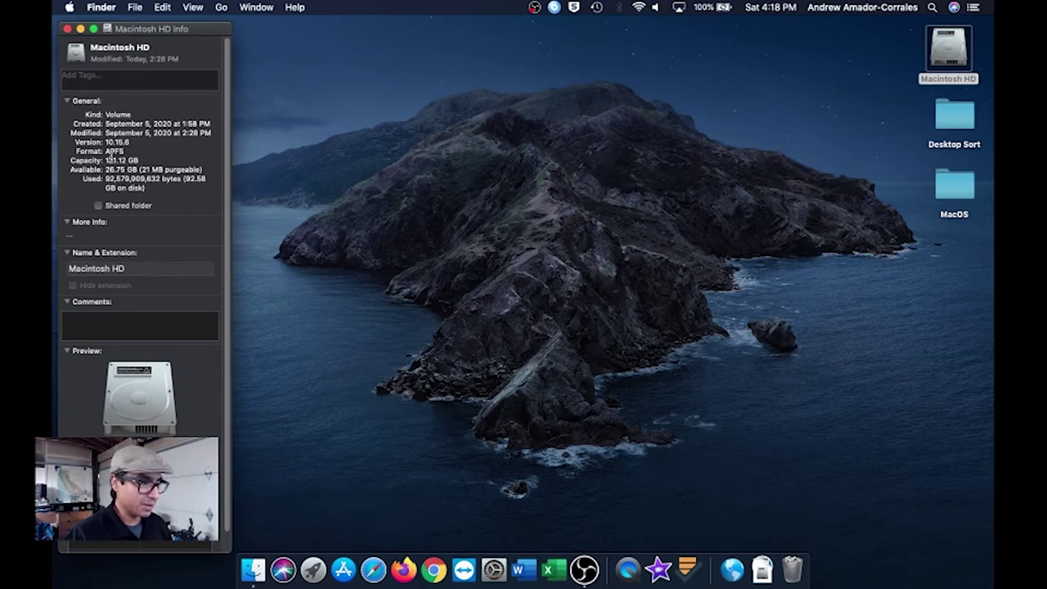
pyautogui.doubleClick(72, 51)
pyautogui.click(67, 29)
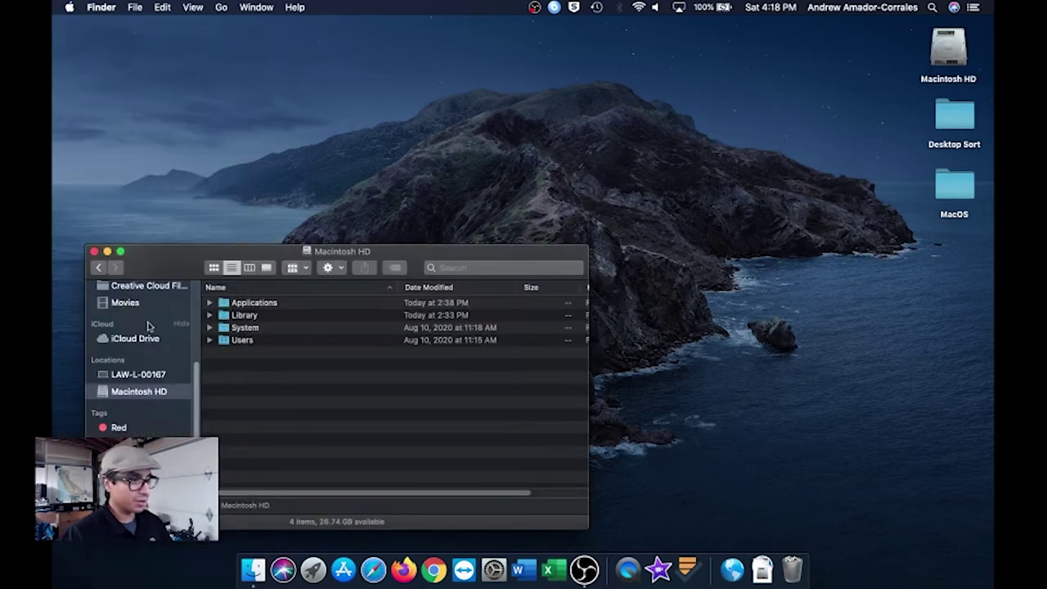
pyautogui.click(94, 251)
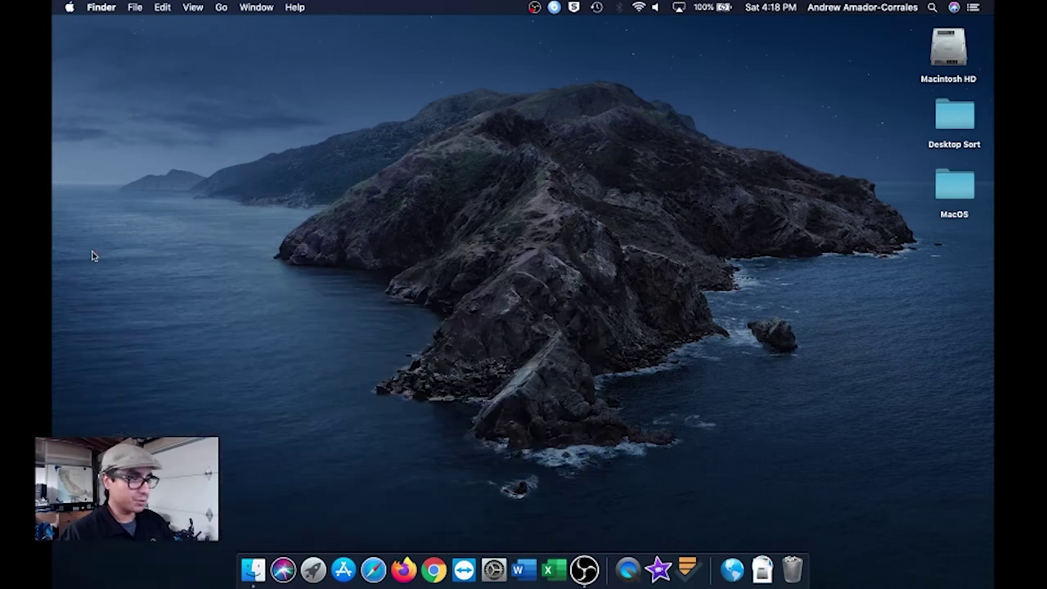
pyautogui.click(932, 8)
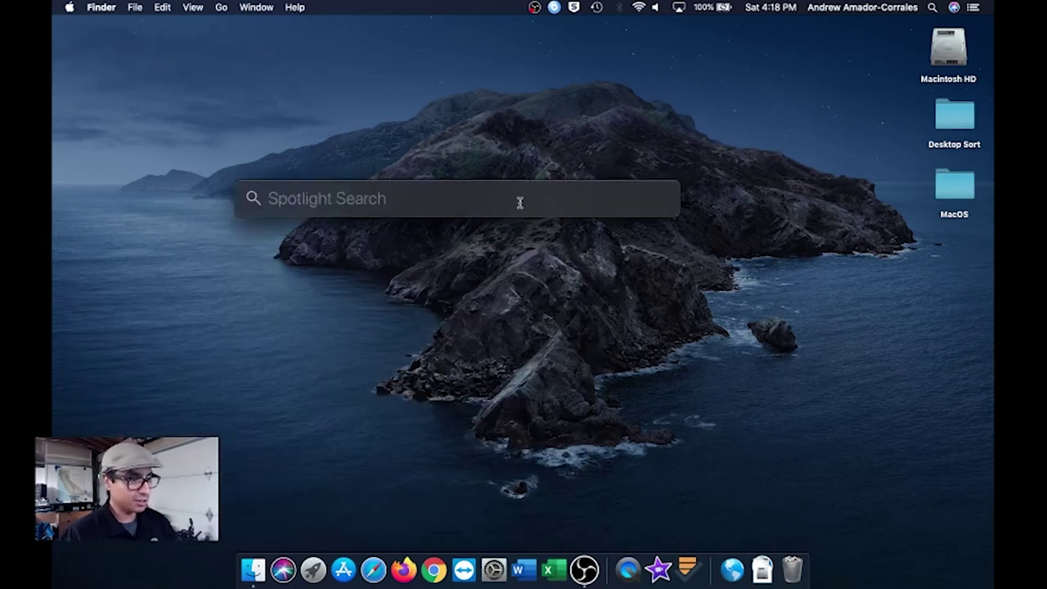
pyautogui.write('storag')
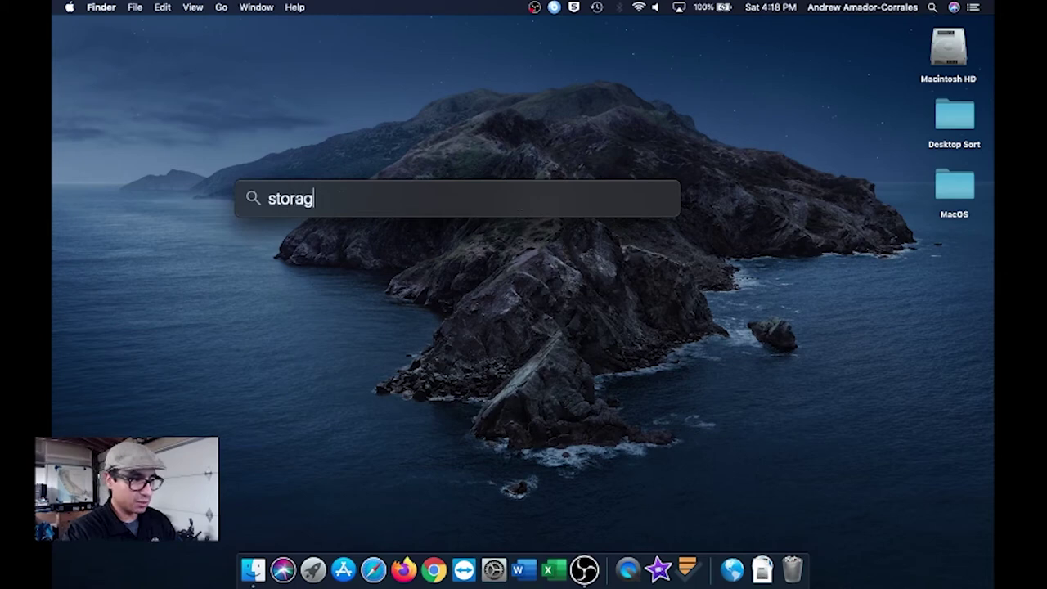
pyautogui.write('e management')
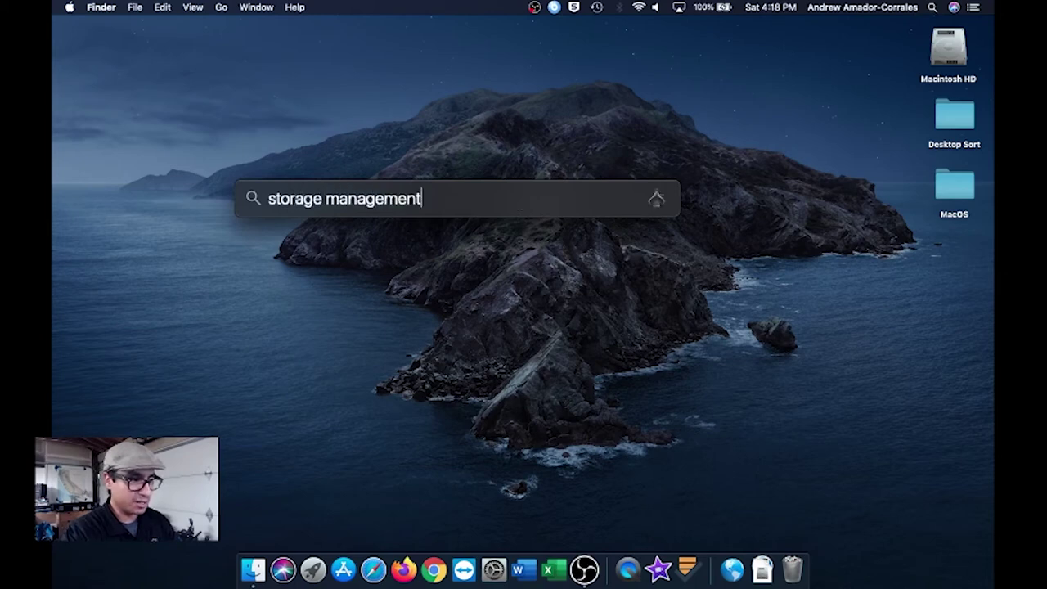
pyautogui.press('Escape')
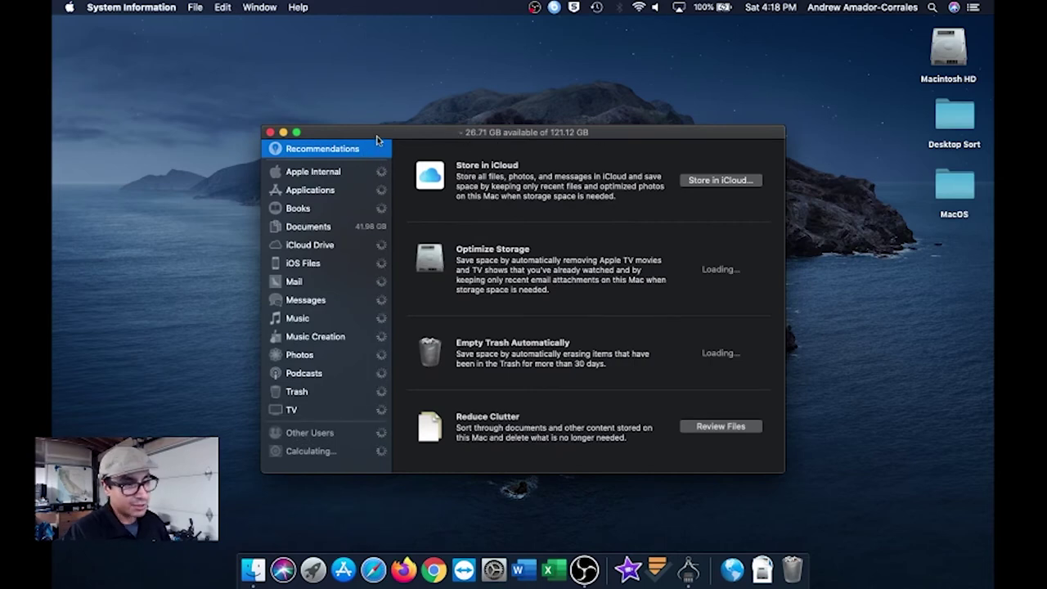
pyautogui.moveTo(377, 140); pyautogui.dragTo(435, 38)
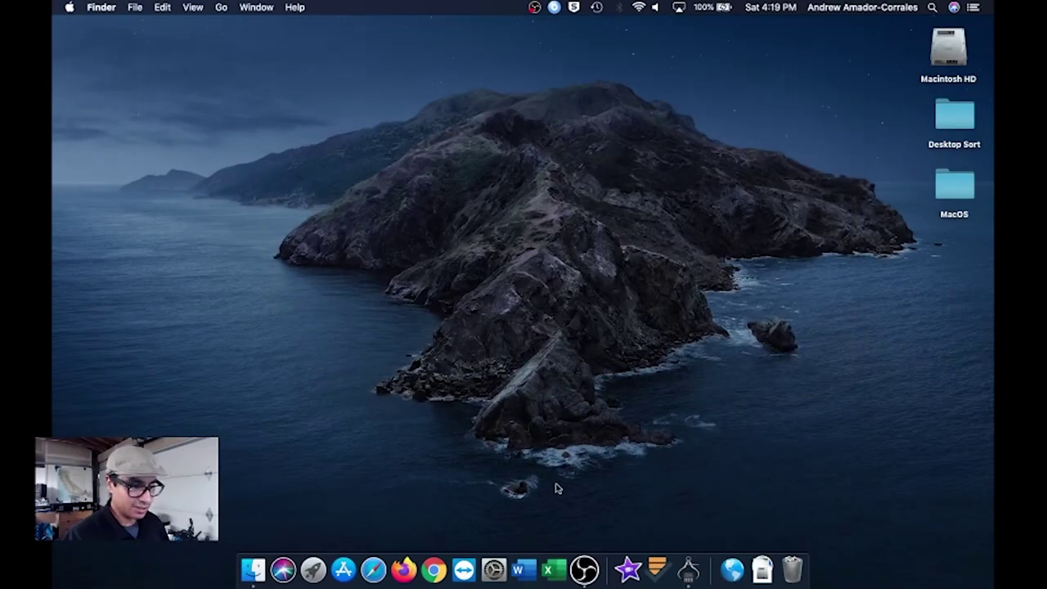
pyautogui.click(436, 570)
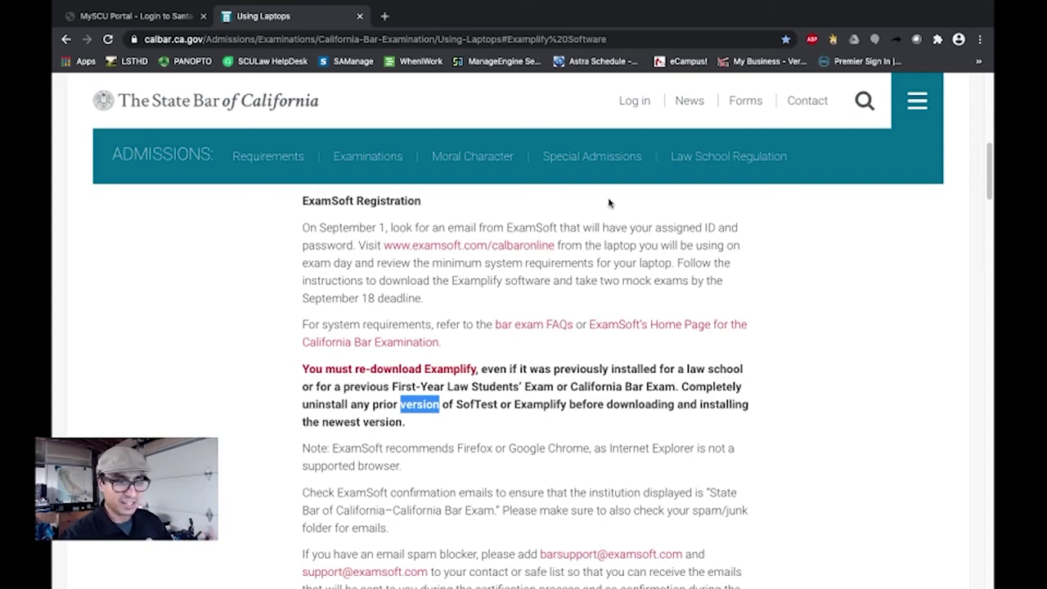
# - Review the State Bar's Examplify re-download notice, then switch to Examplify in the Applications folder
pyautogui.click(592, 383)
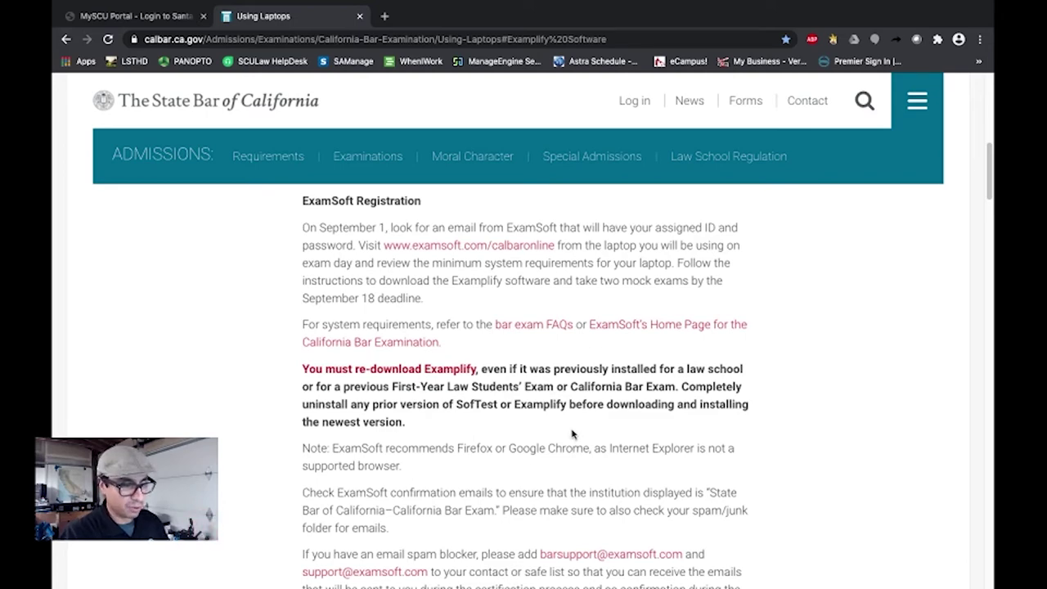
pyautogui.press('super+Tab')
pyautogui.press('super+Tab')
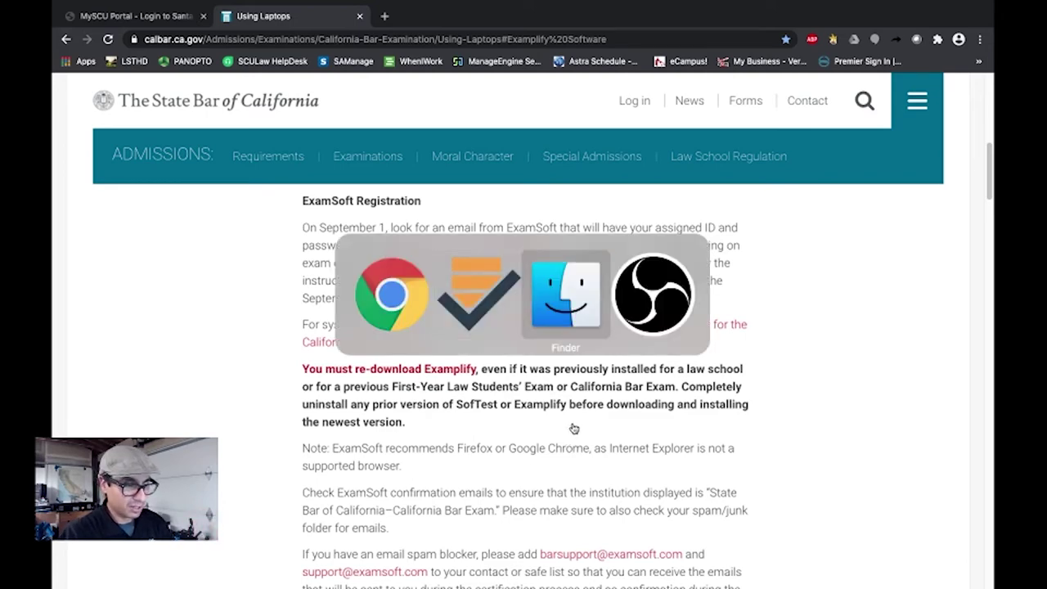
pyautogui.press('super+Tab')
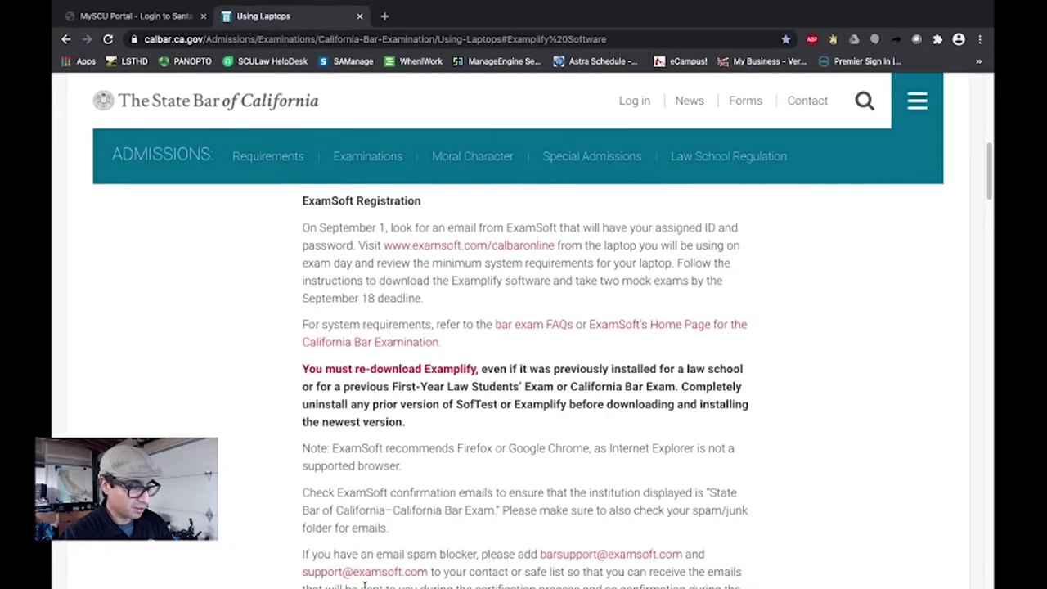
pyautogui.click(246, 571)
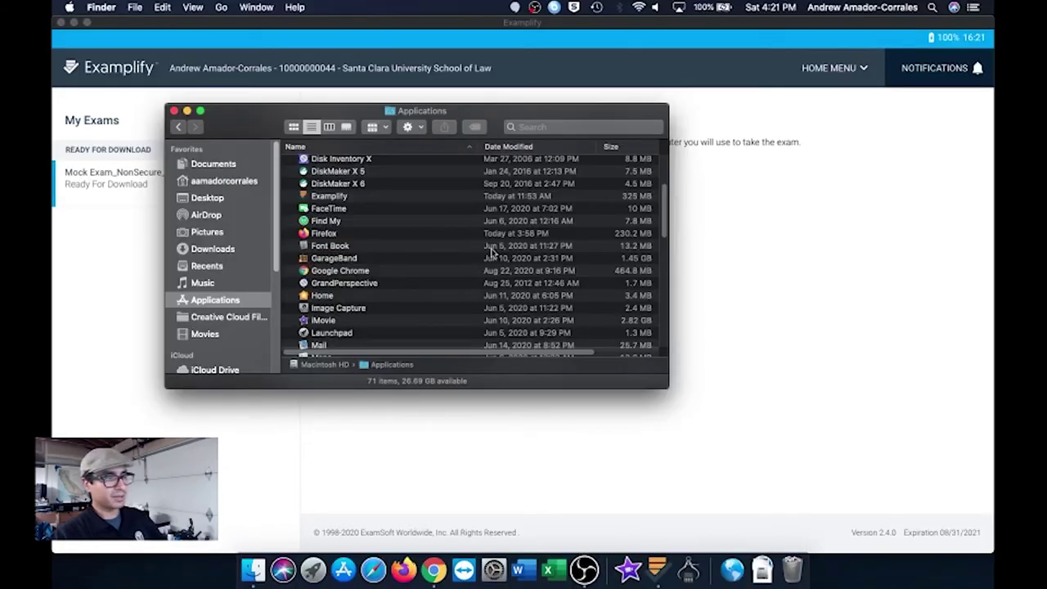
pyautogui.click(327, 196)
pyautogui.rightClick(327, 196)
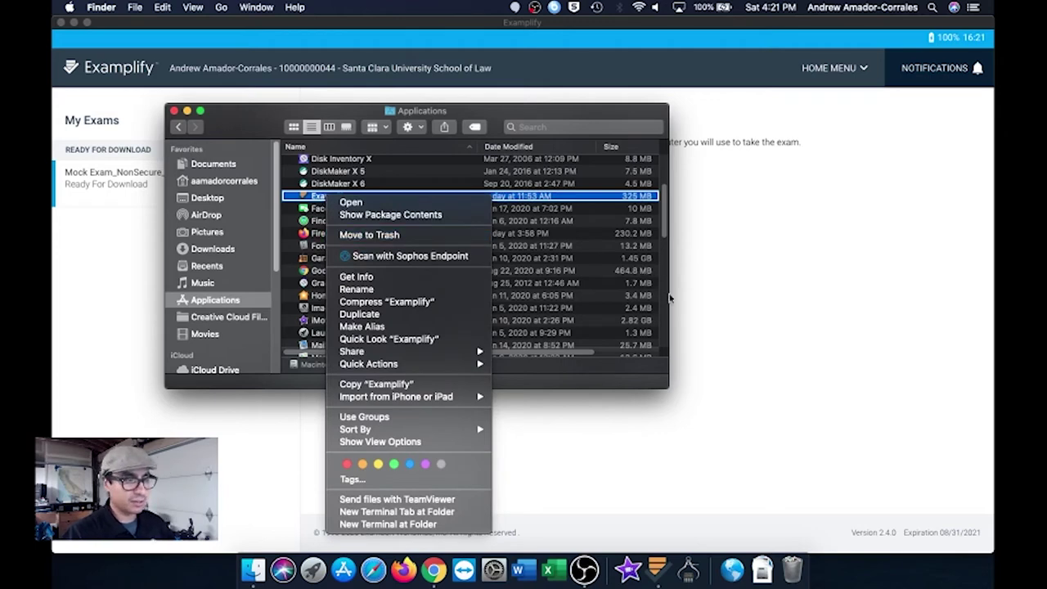
pyautogui.click(625, 375)
pyautogui.press('super+w')
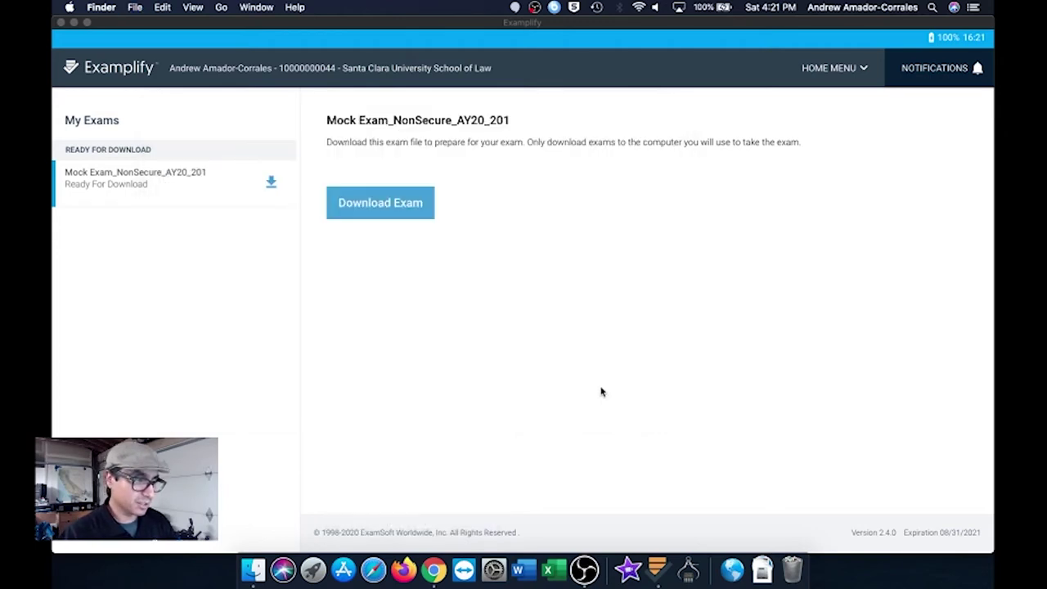
pyautogui.press('super+Tab')
pyautogui.press('super+Tab')
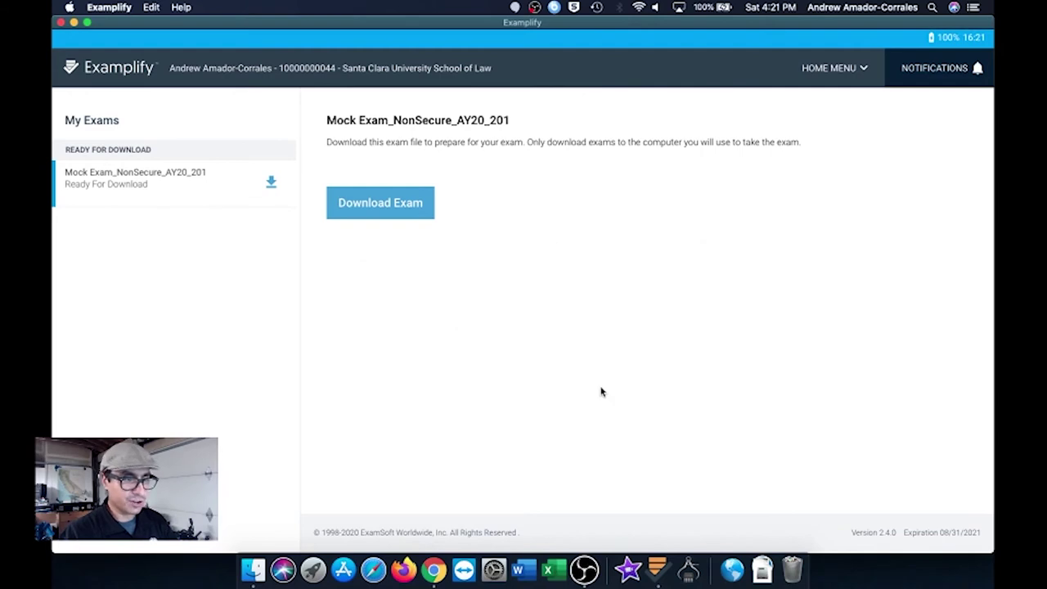
pyautogui.press('super+Tab')
pyautogui.press('super+Tab')
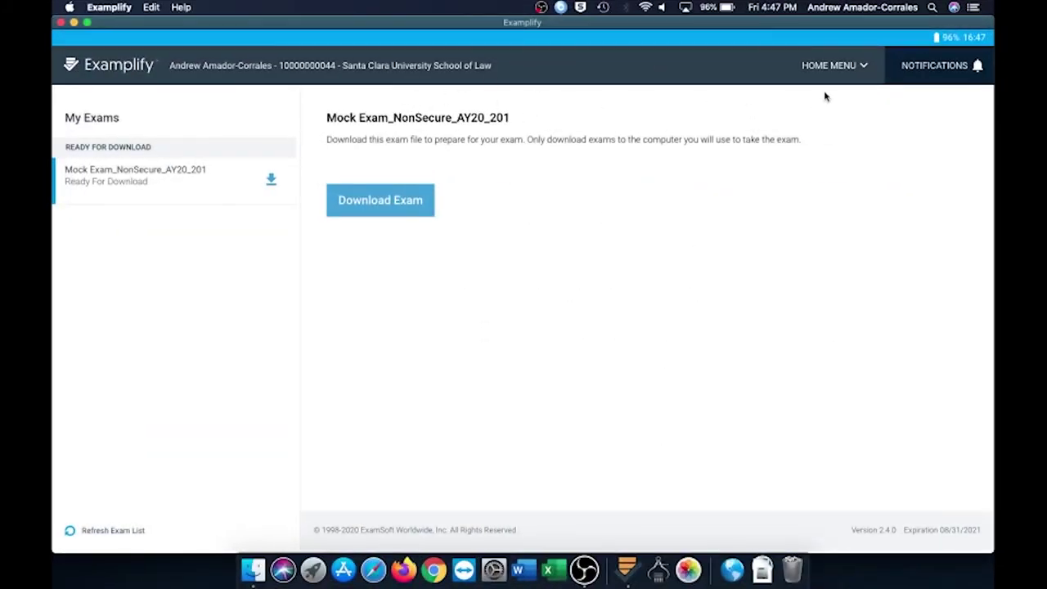
# - Start adding a new account through Examplify's Home Menu Switch Account option
pyautogui.click(836, 67)
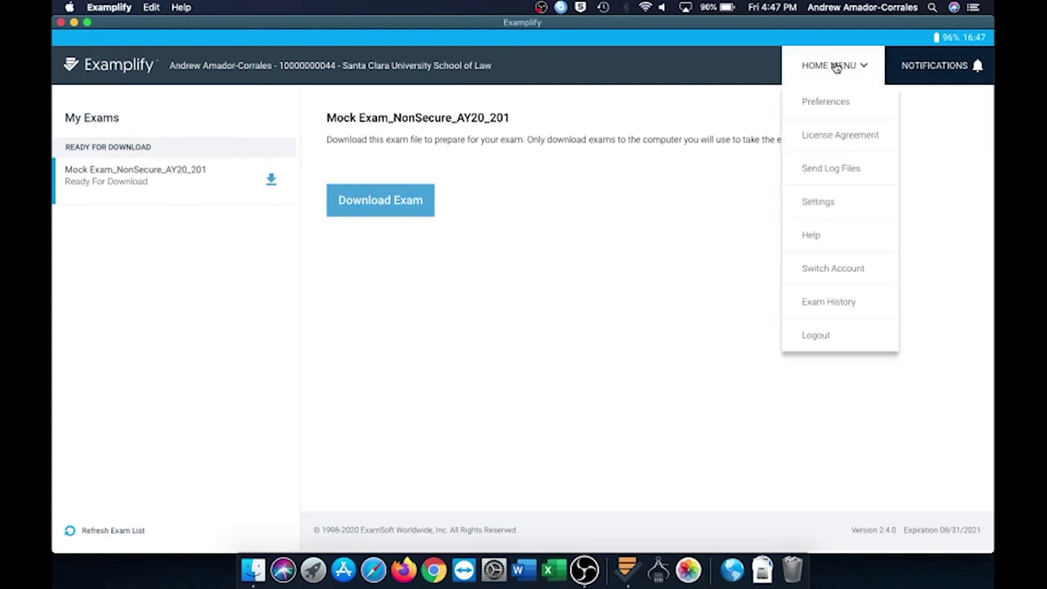
pyautogui.click(824, 271)
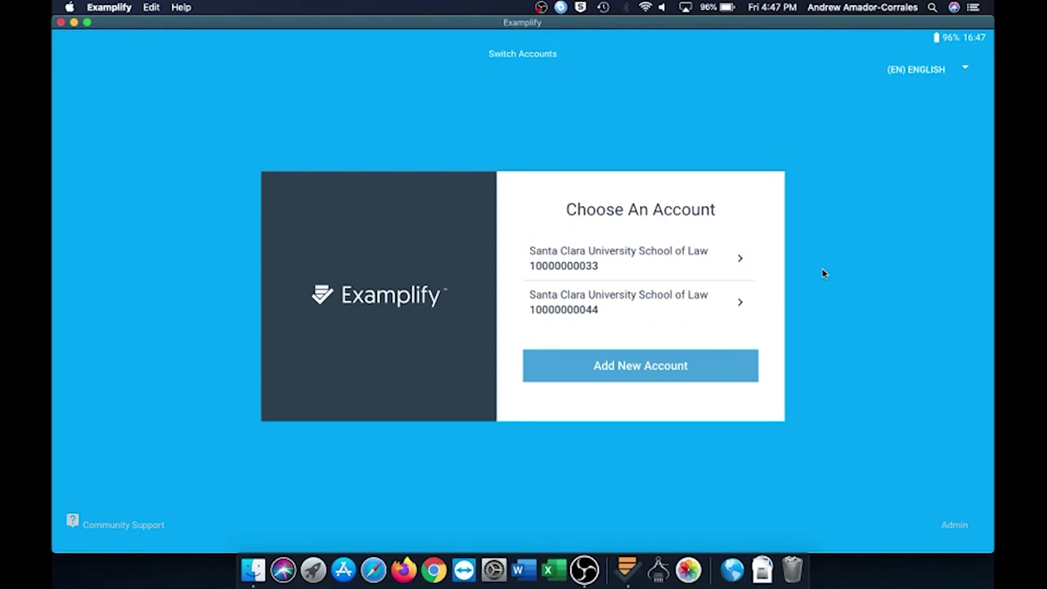
pyautogui.click(646, 370)
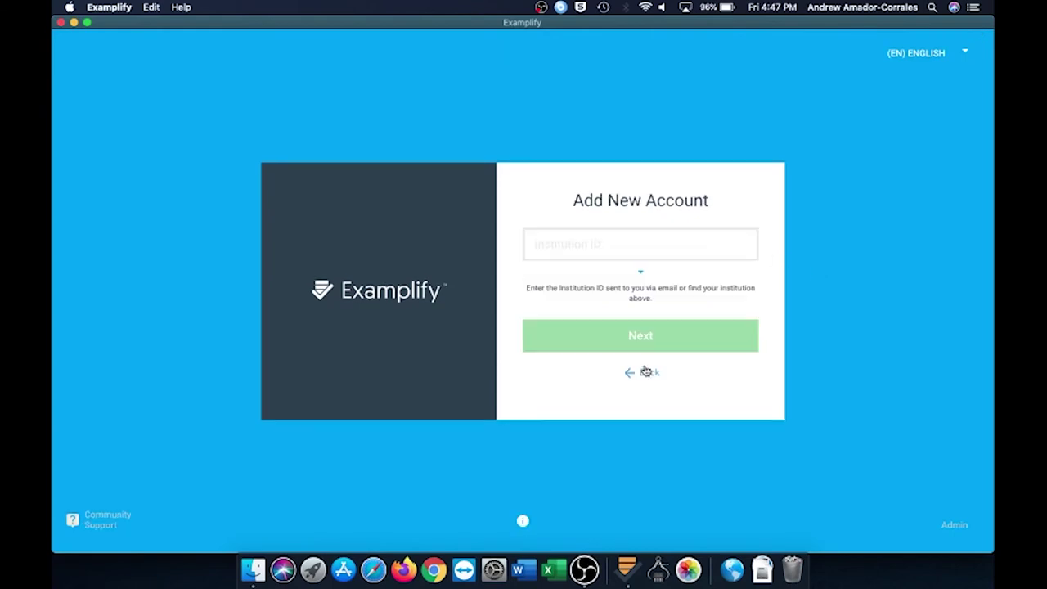
# - Enter institution ID 'calbaronline', choose State Bar of California - CalBarOnline, then return to My Exams
pyautogui.click(586, 245)
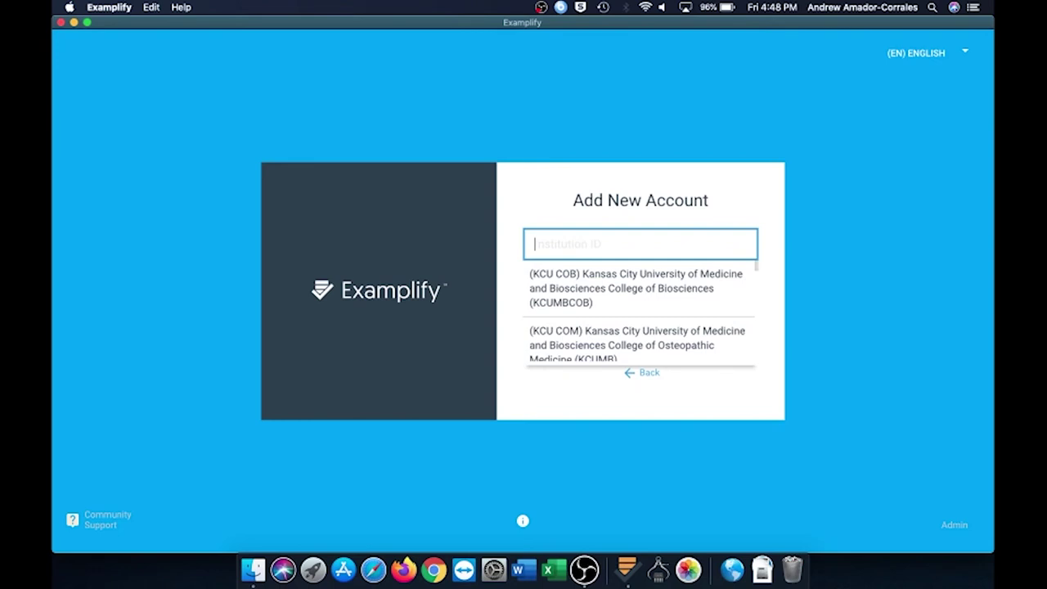
pyautogui.write('calbaronline')
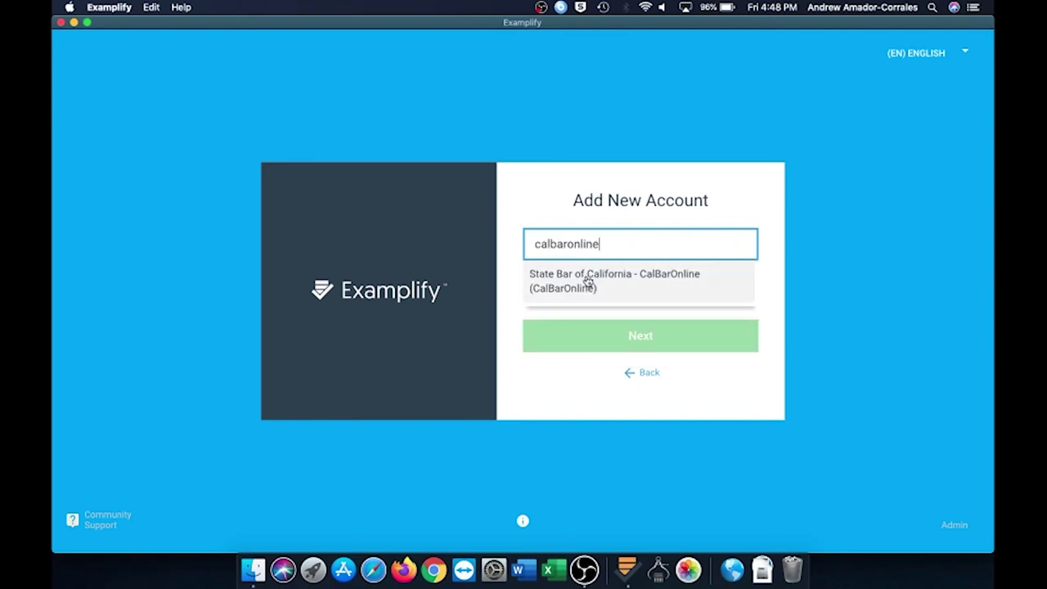
pyautogui.click(587, 281)
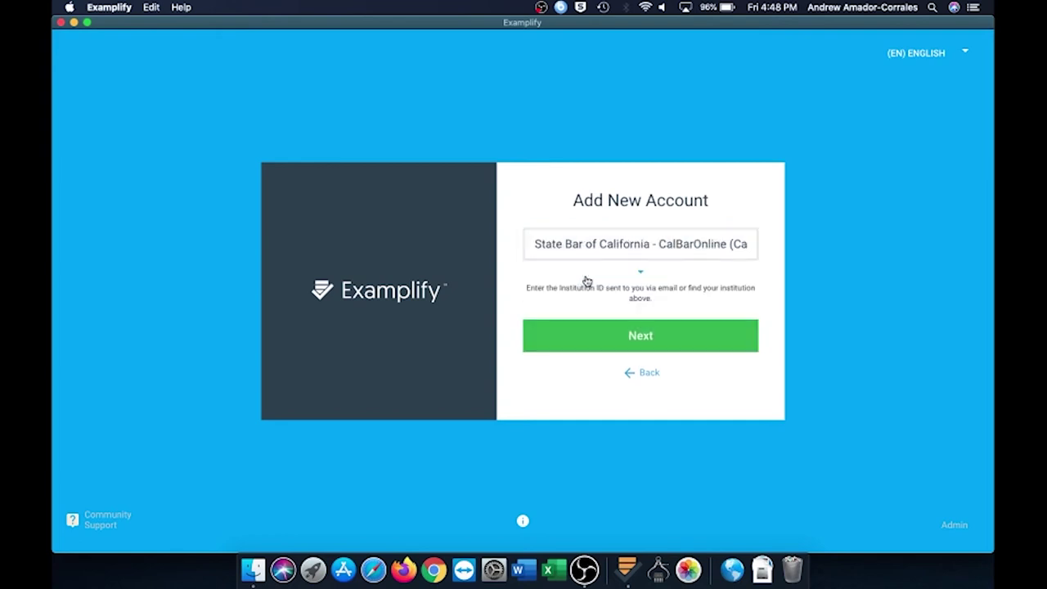
pyautogui.click(646, 338)
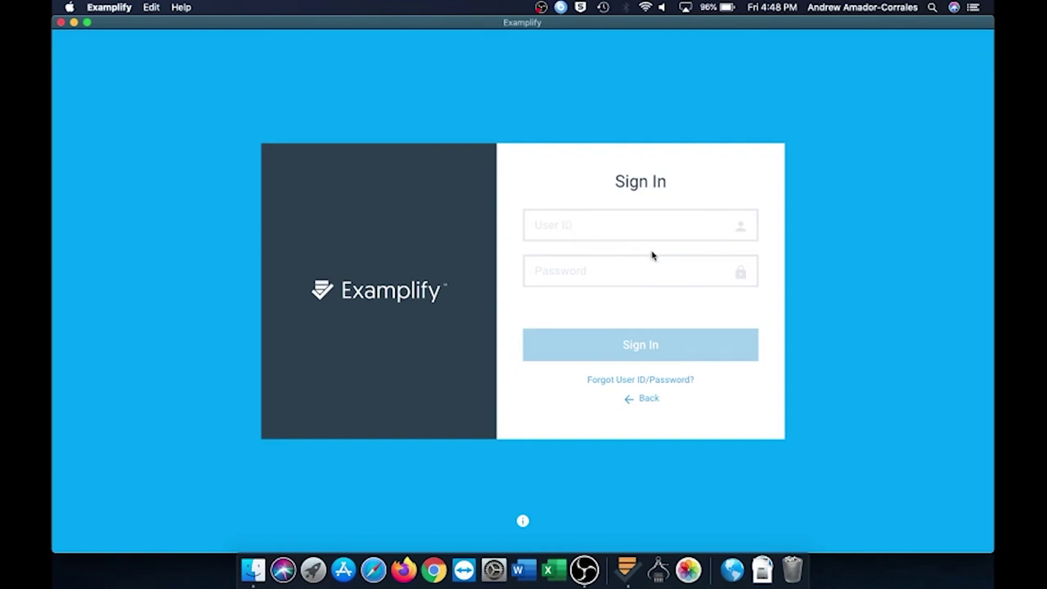
pyautogui.click(645, 399)
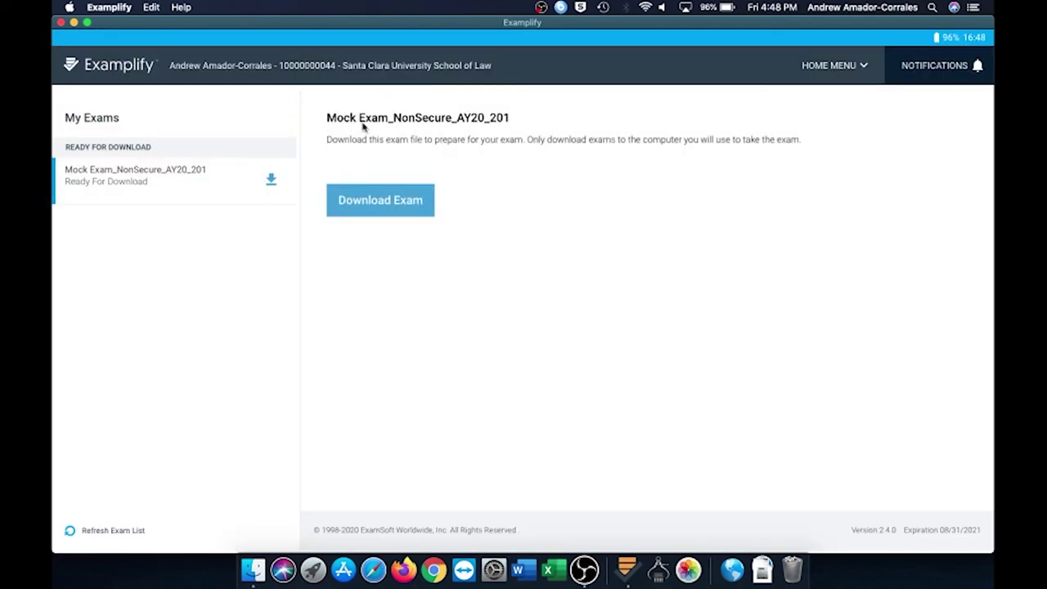